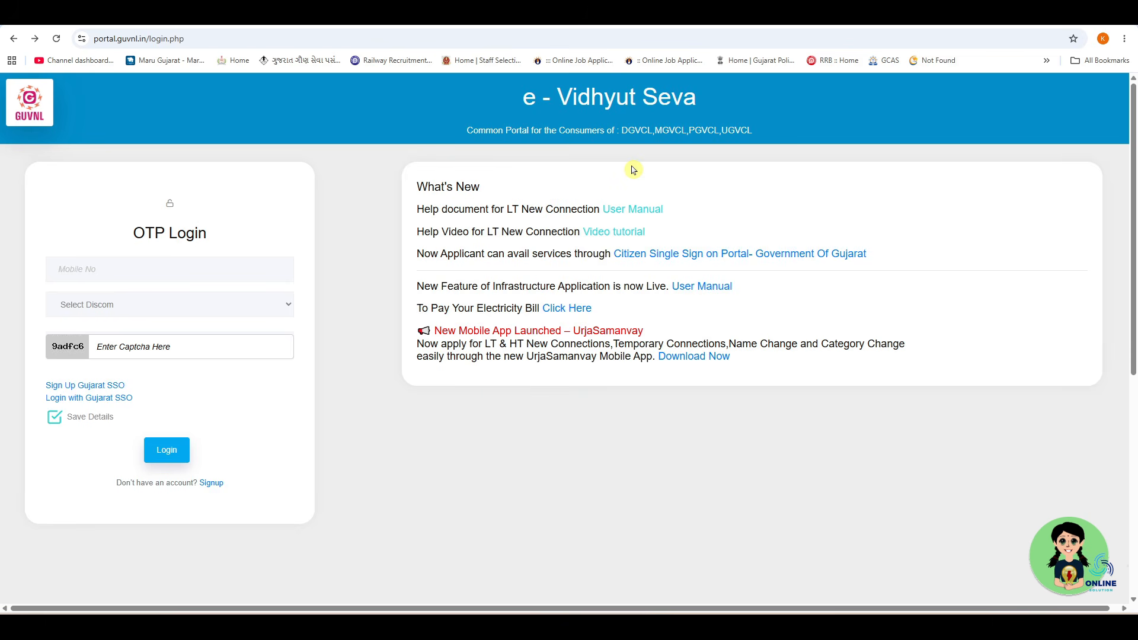
Search Google for 'e vidyut seva' in a new tab and open the e-Vidhyut Login result
key(ctrl+t)
click(407, 247)
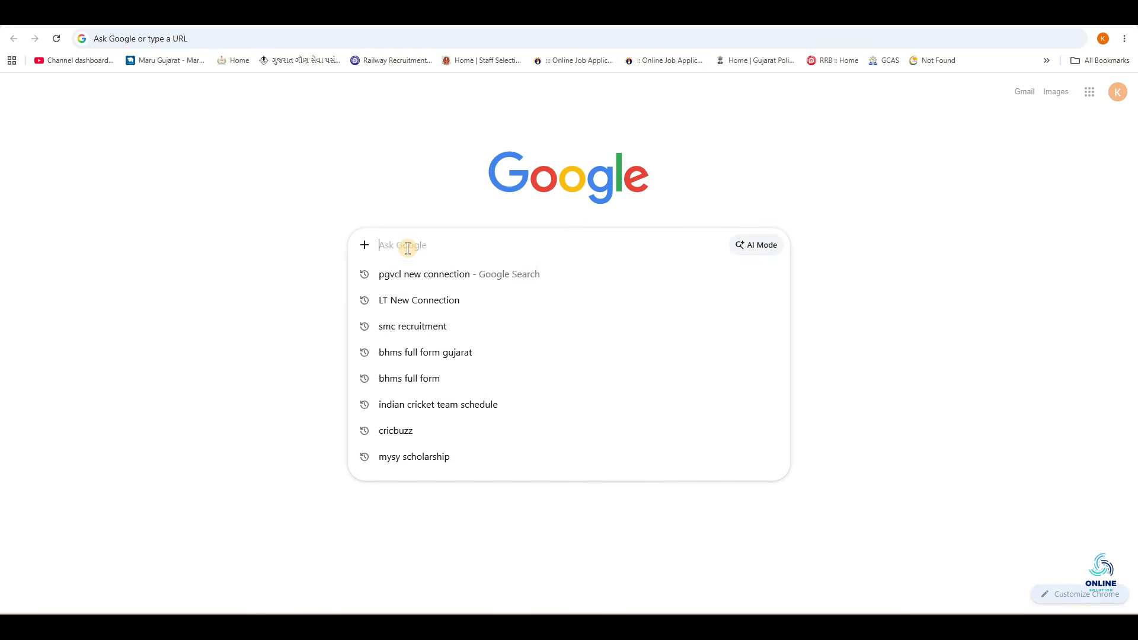
text(e vid)
key(Down)
key(Down)
key(Down)
key(Down)
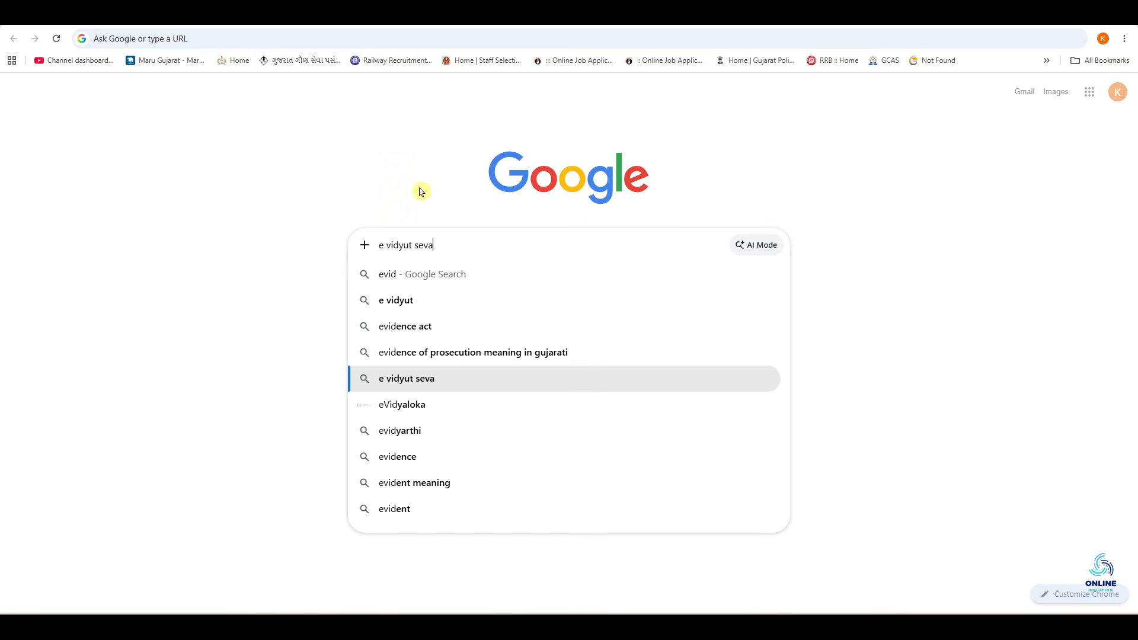
key(Return)
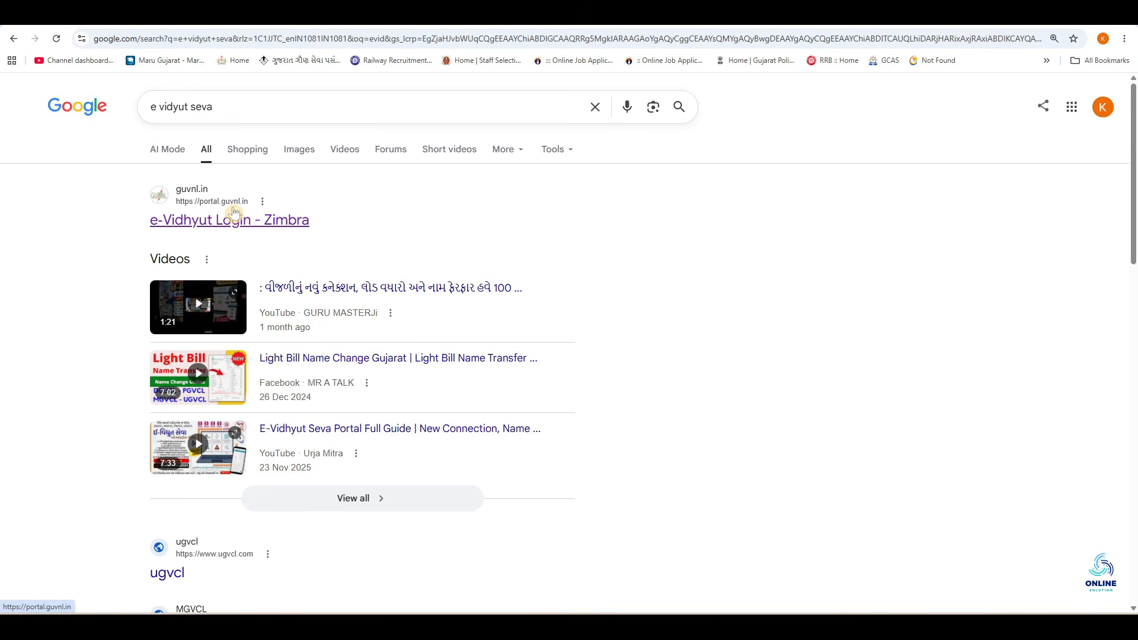
click(214, 221)
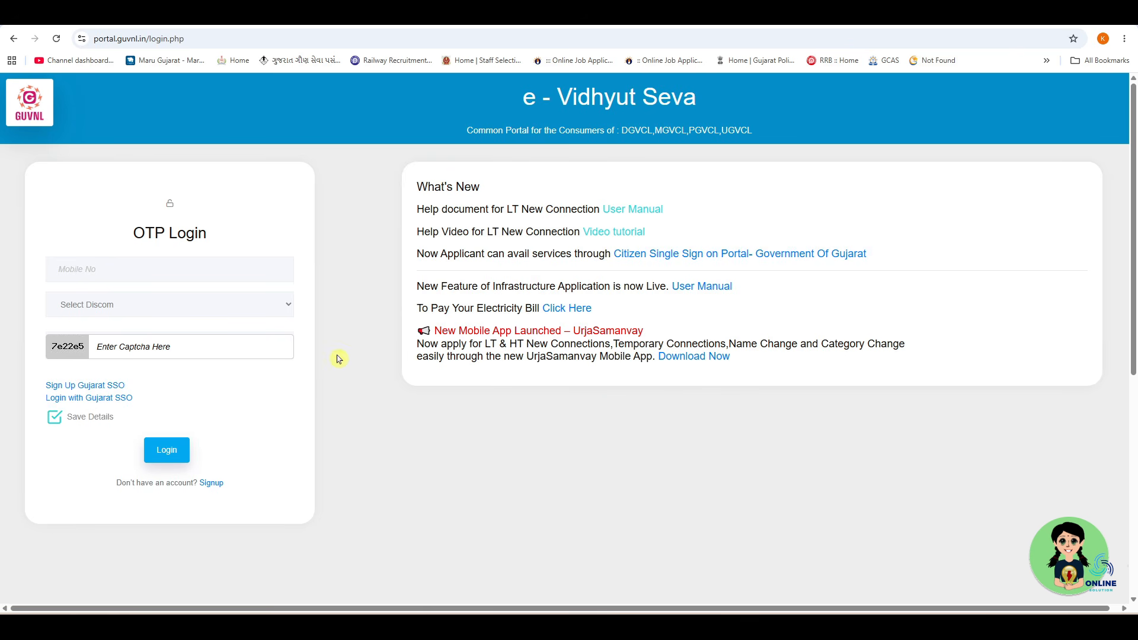
Register a new account with discom PGVCL, giving mobile number, password twice and e-mail address
click(213, 483)
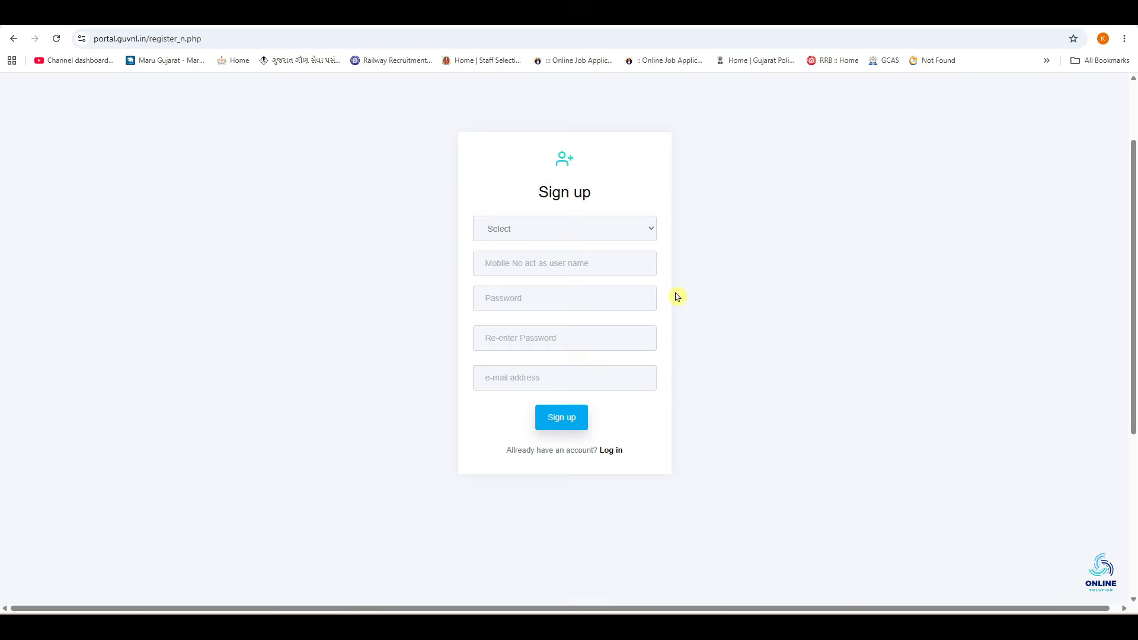
key(ctrl+plus)
key(ctrl+plus)
key(ctrl+plus)
click(525, 236)
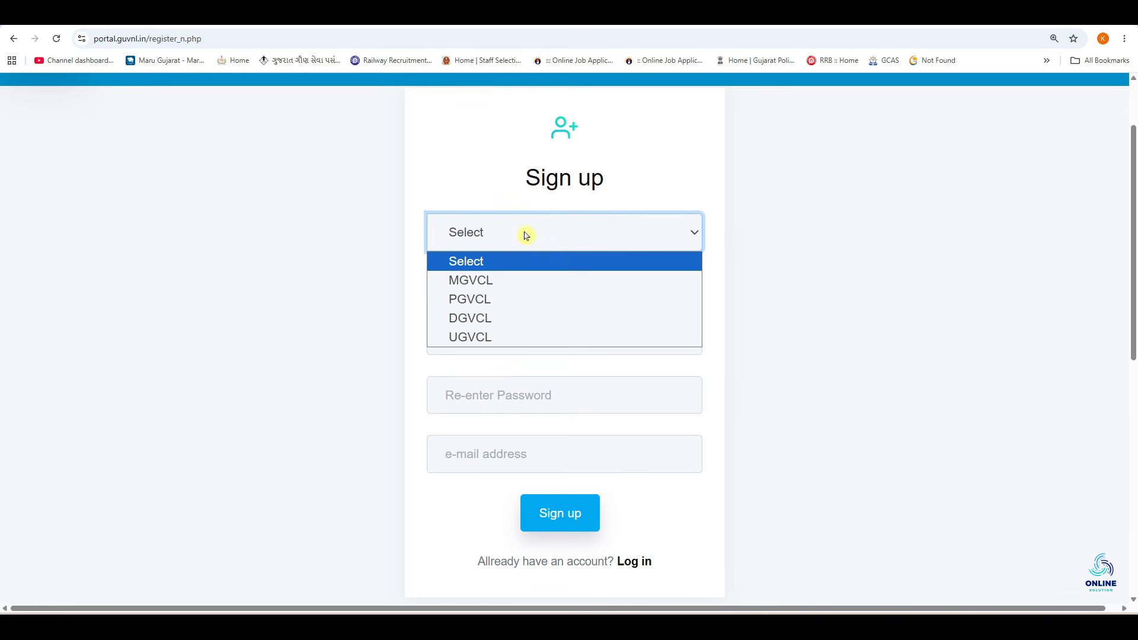
click(521, 306)
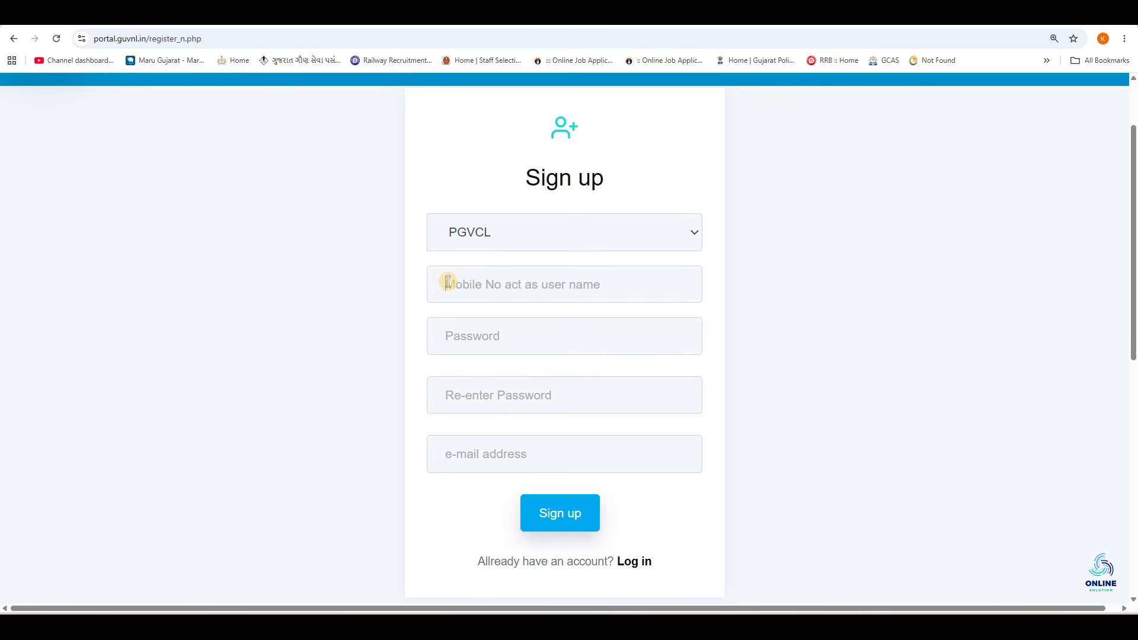
click(448, 282)
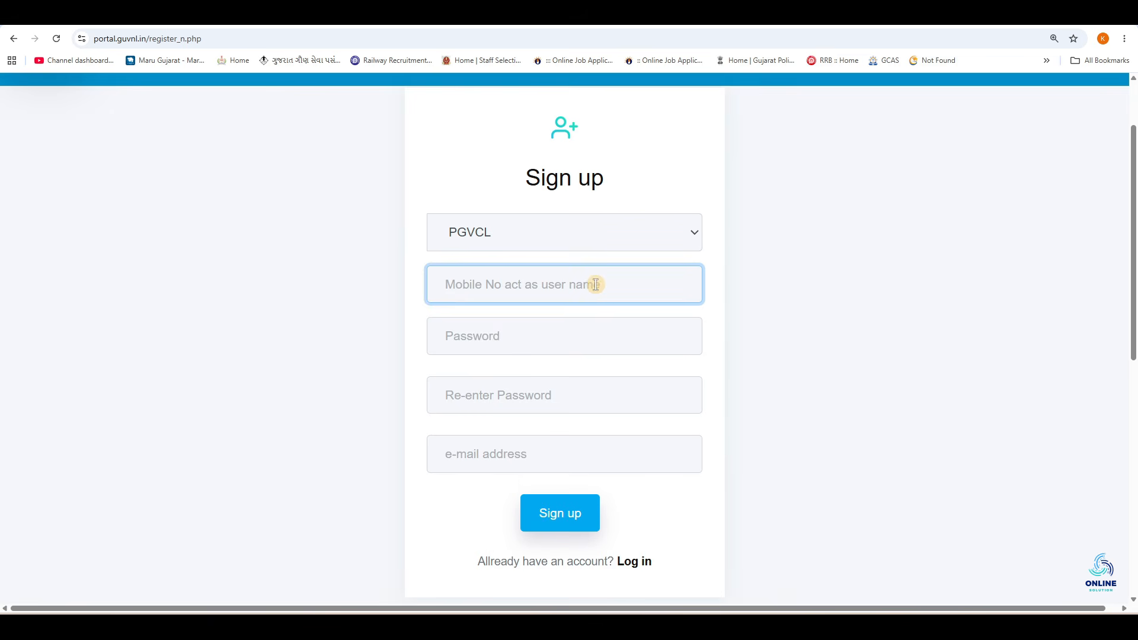
click(547, 338)
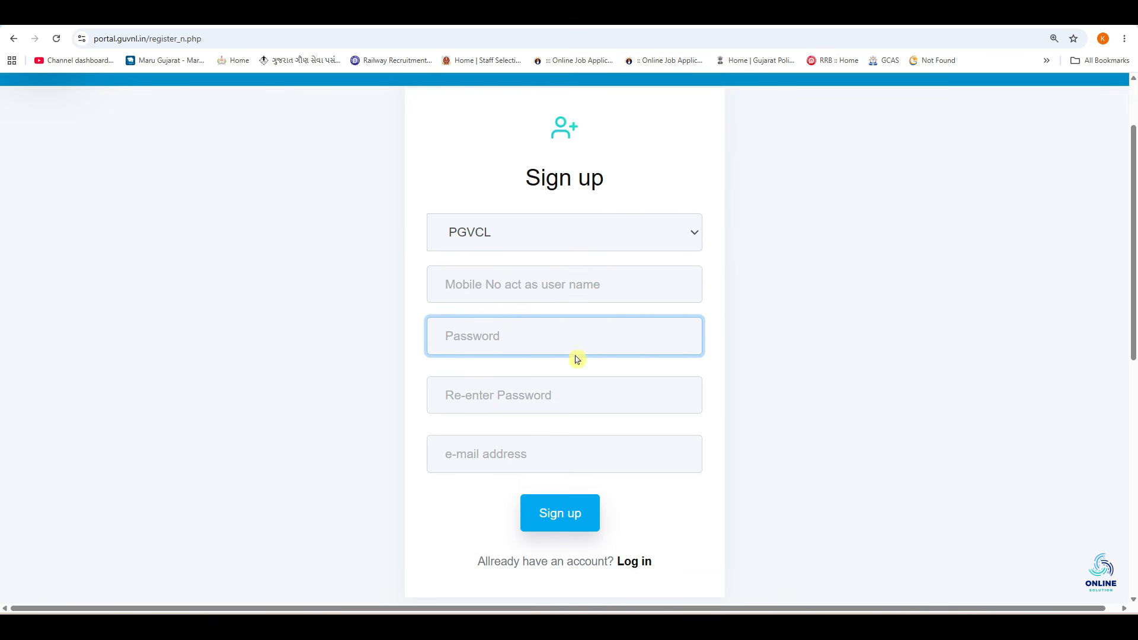
click(536, 394)
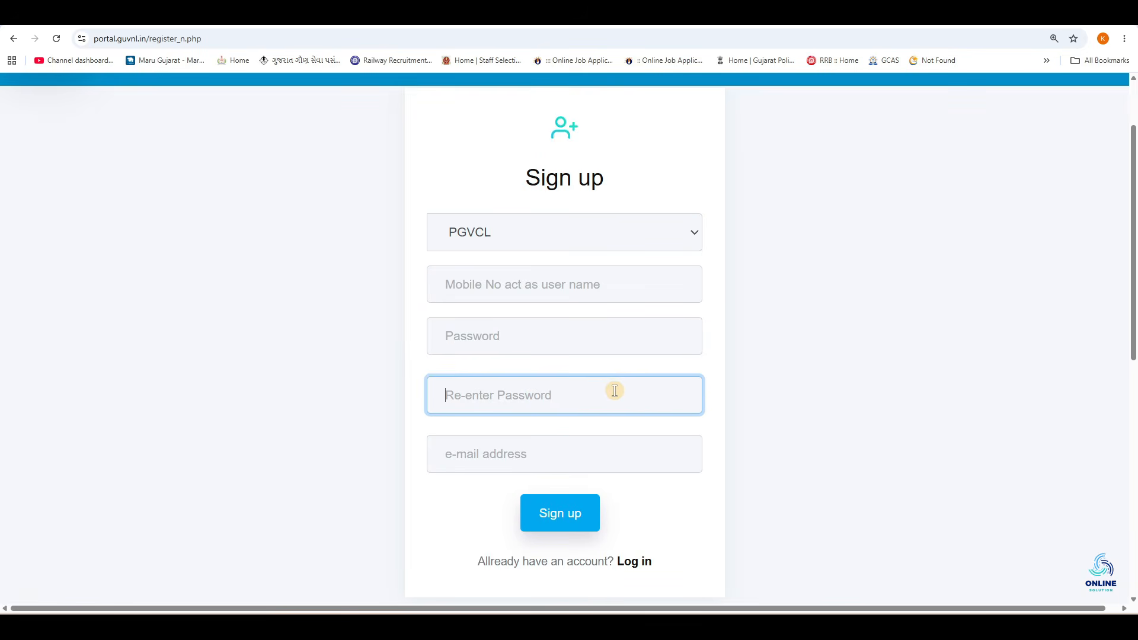
click(552, 461)
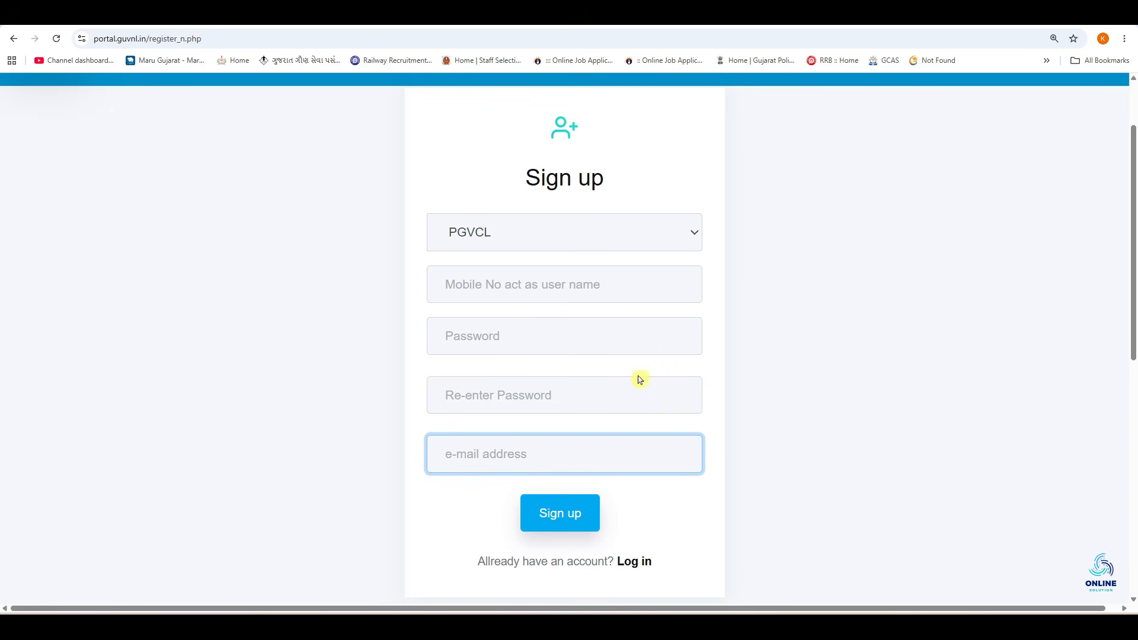
click(586, 519)
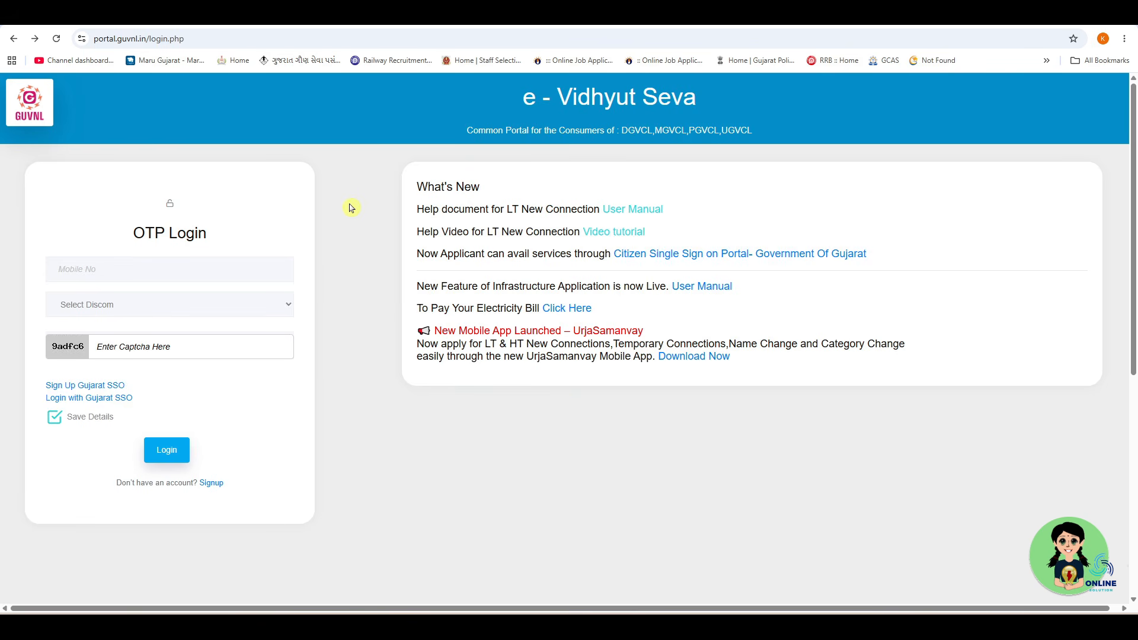
Log in with the registered mobile number, PGVCL as discom and the captcha
click(91, 270)
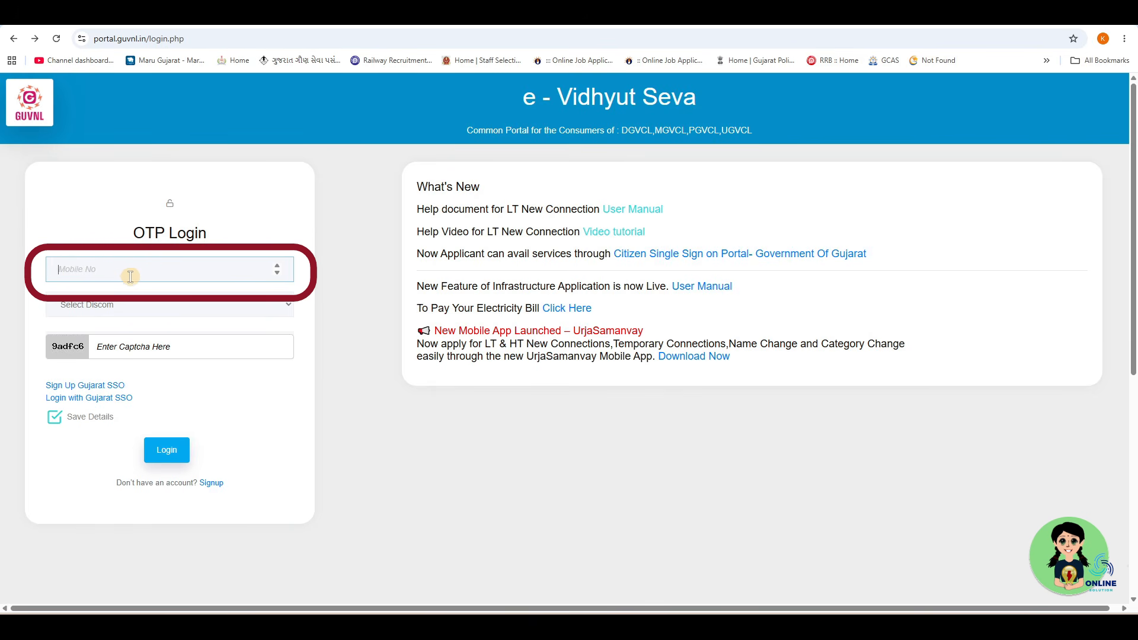
click(115, 304)
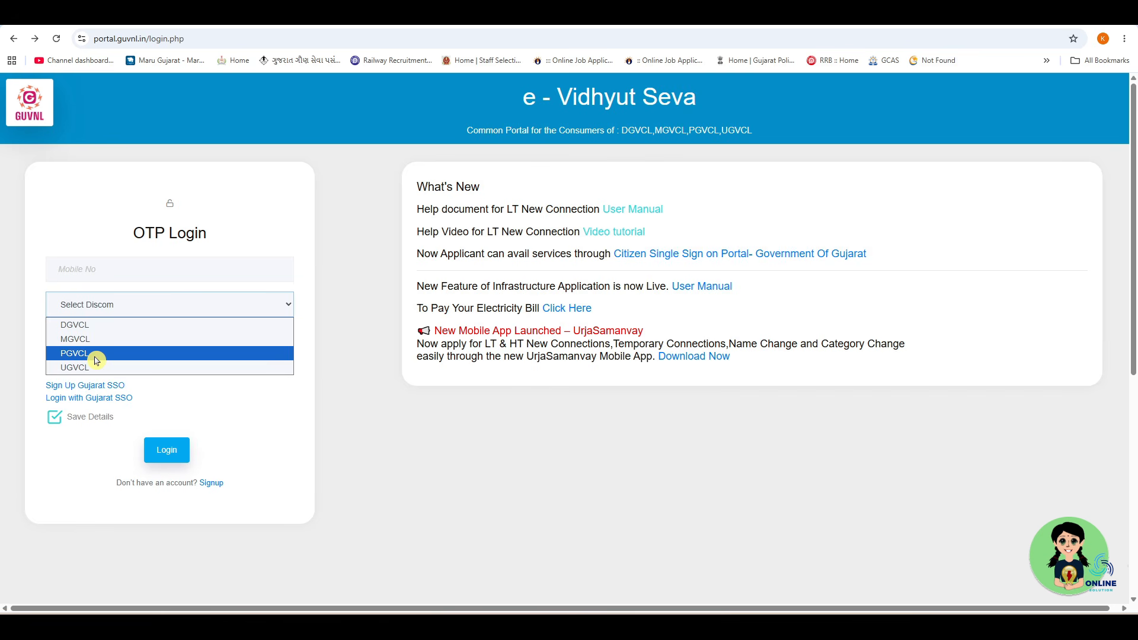
click(96, 361)
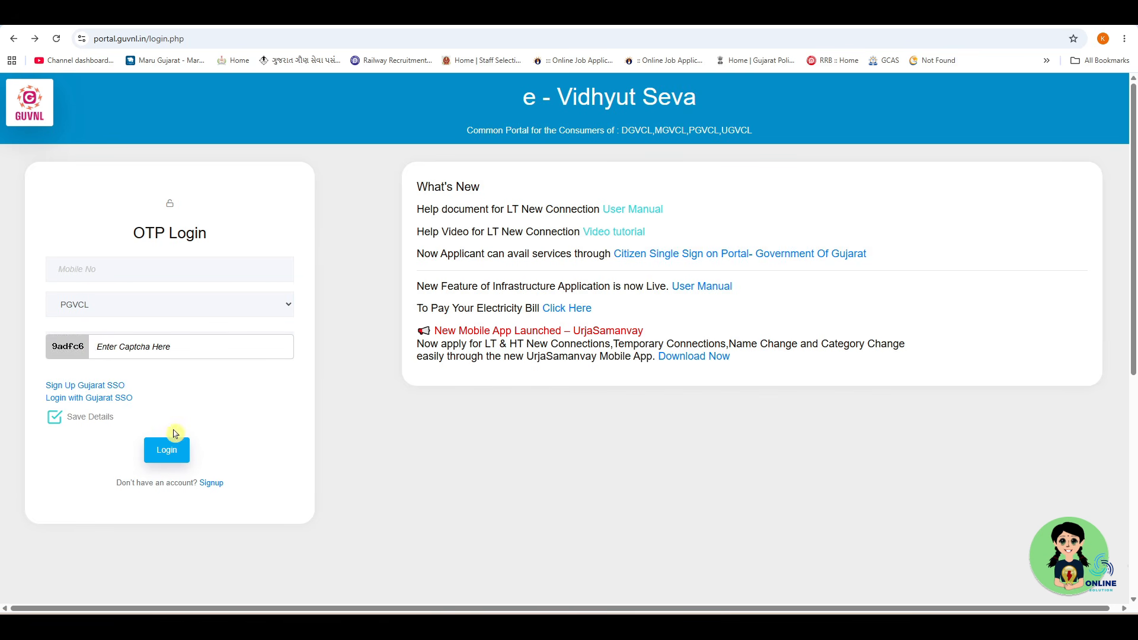
click(160, 453)
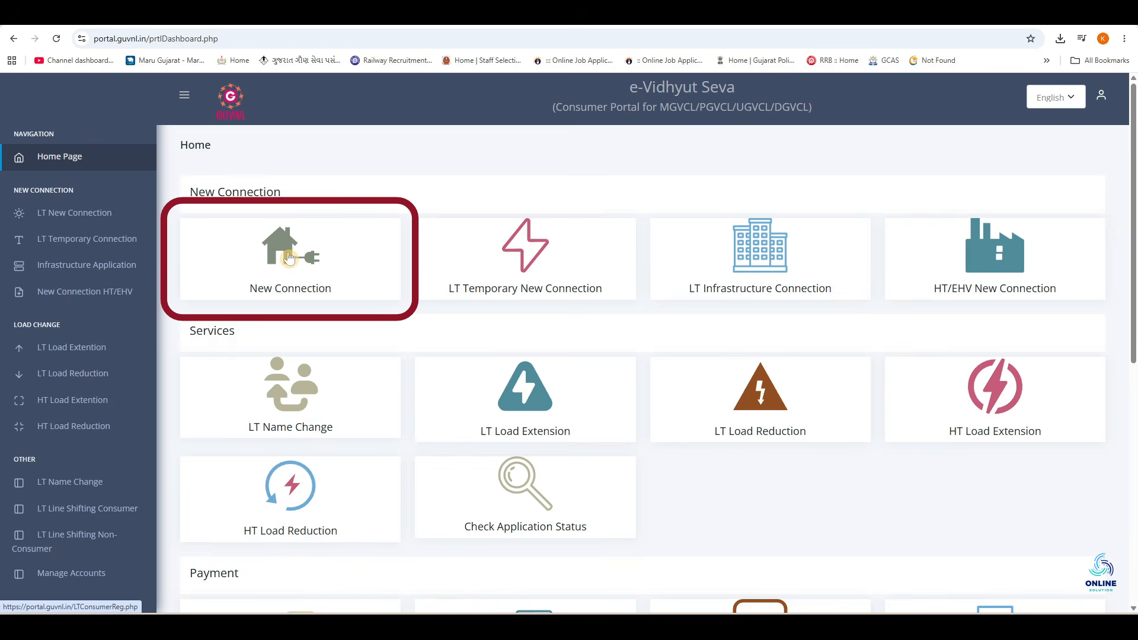
Start an LT new connection application from the New Connection card
click(289, 256)
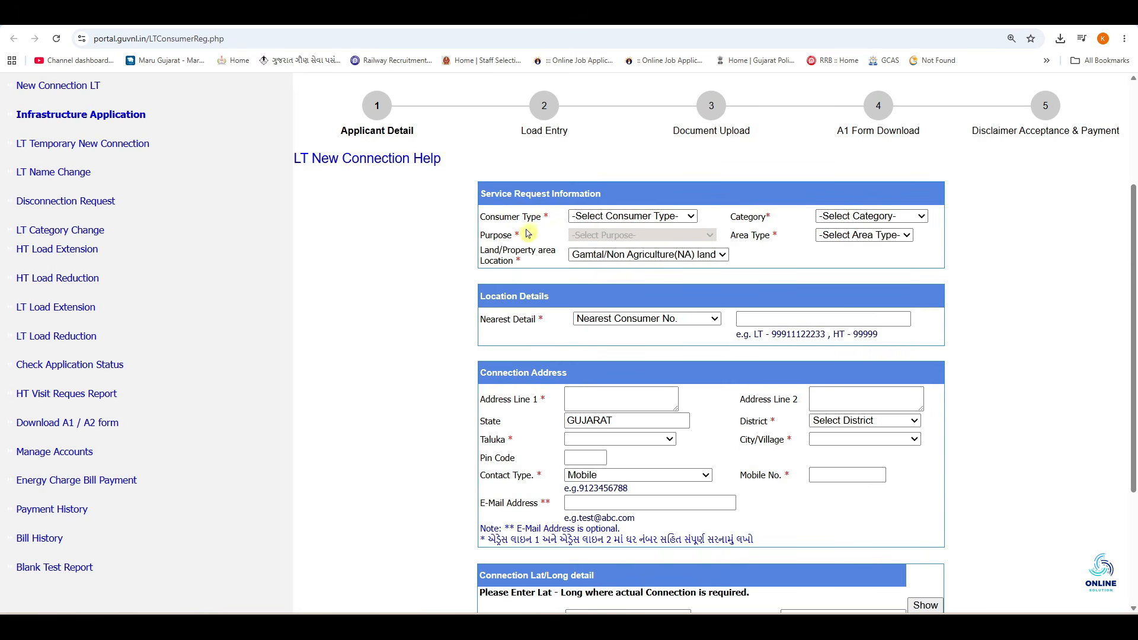
Set Consumer Type Individual, Category RESIDENTIAL and Title Mr. on the Applicant Detail form
click(617, 217)
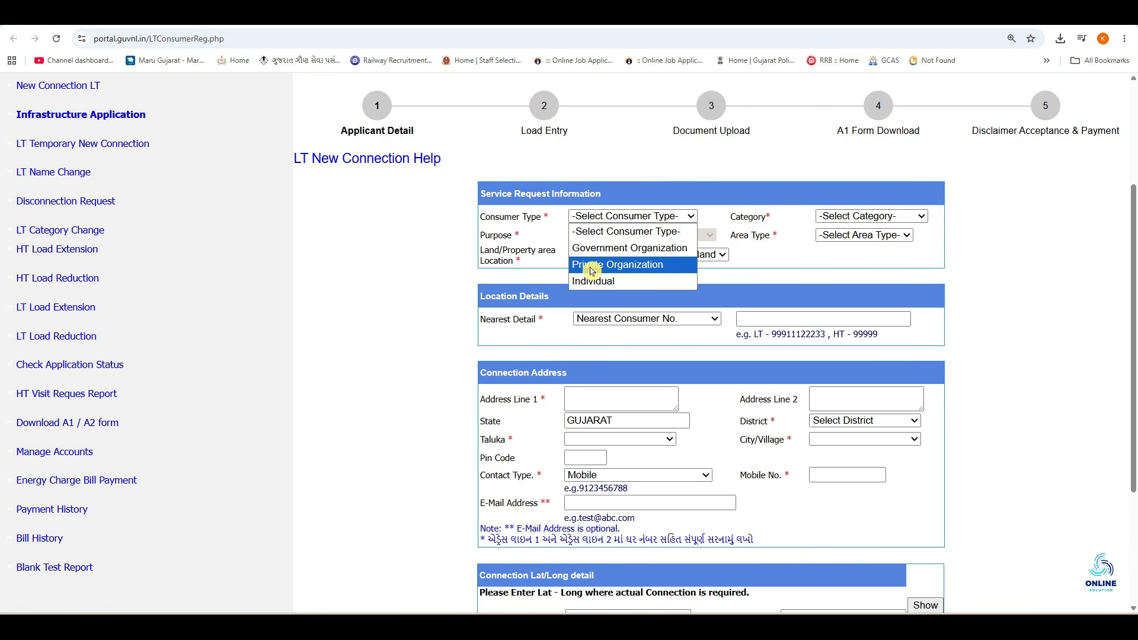
click(628, 283)
click(798, 219)
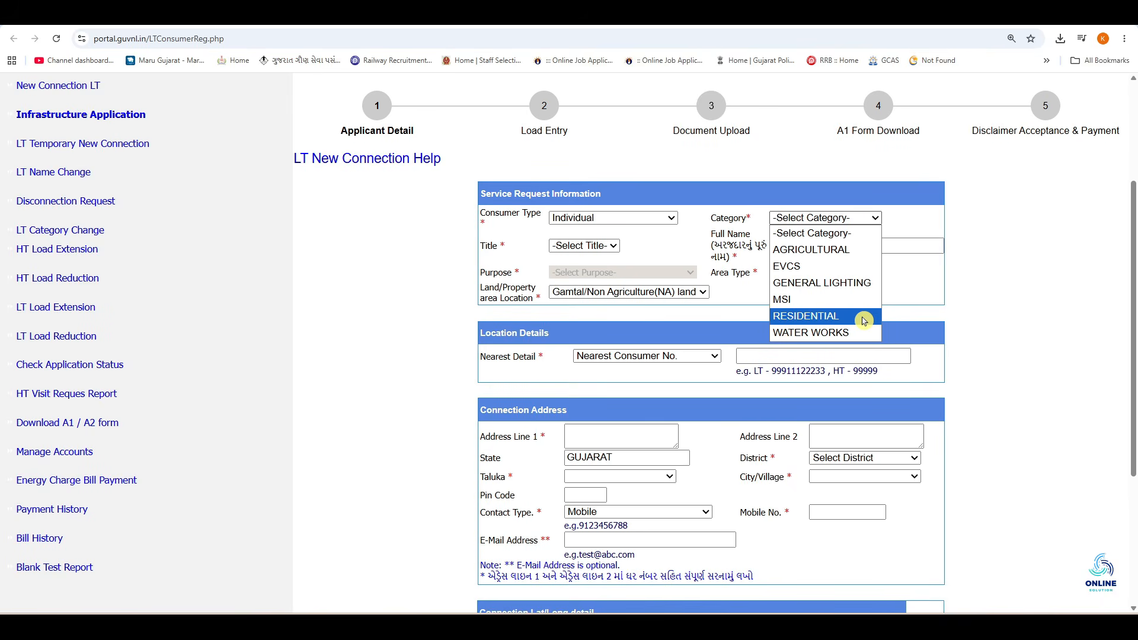
click(832, 317)
click(595, 246)
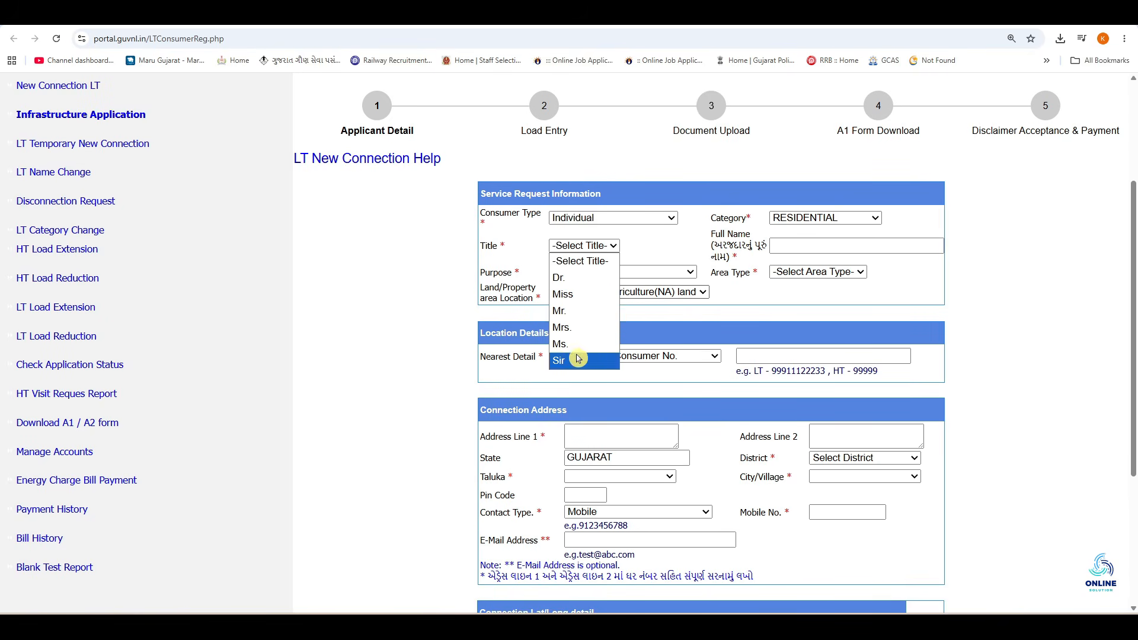
click(581, 312)
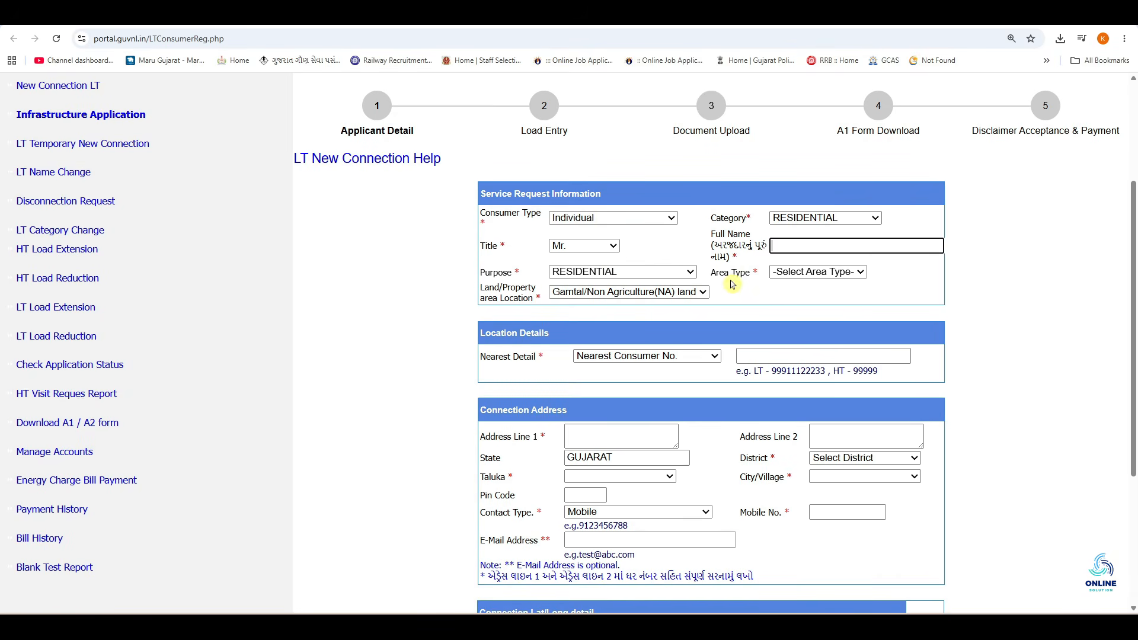
click(777, 272)
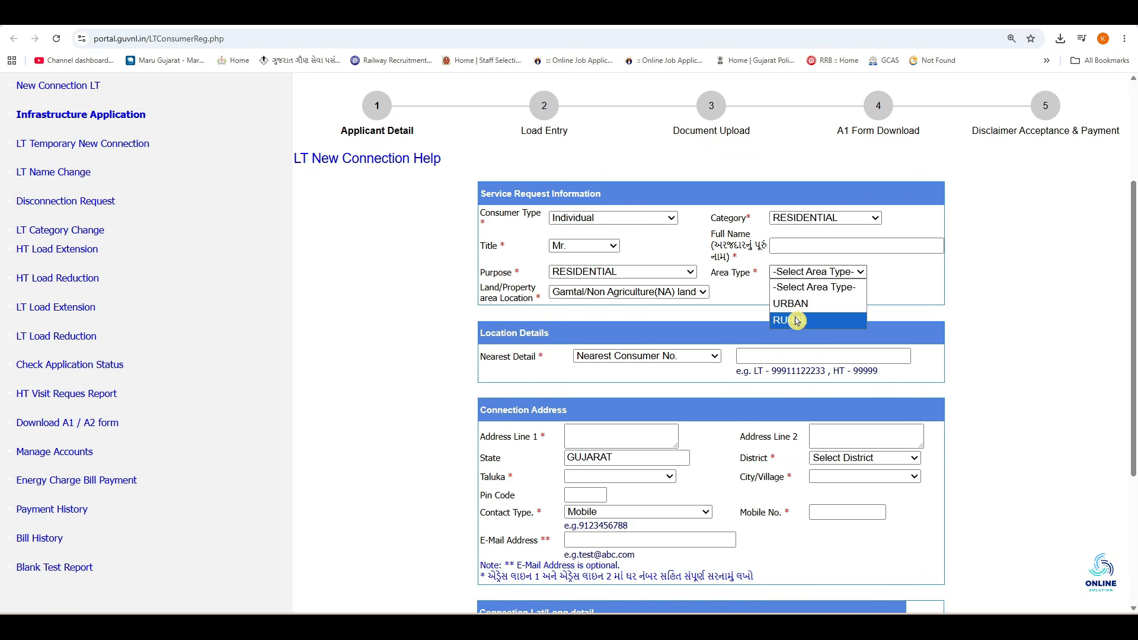
Set Area Type URBAN and land location Gamtal/Non Agriculture(NA) land, then begin the nearest consumer number
click(832, 307)
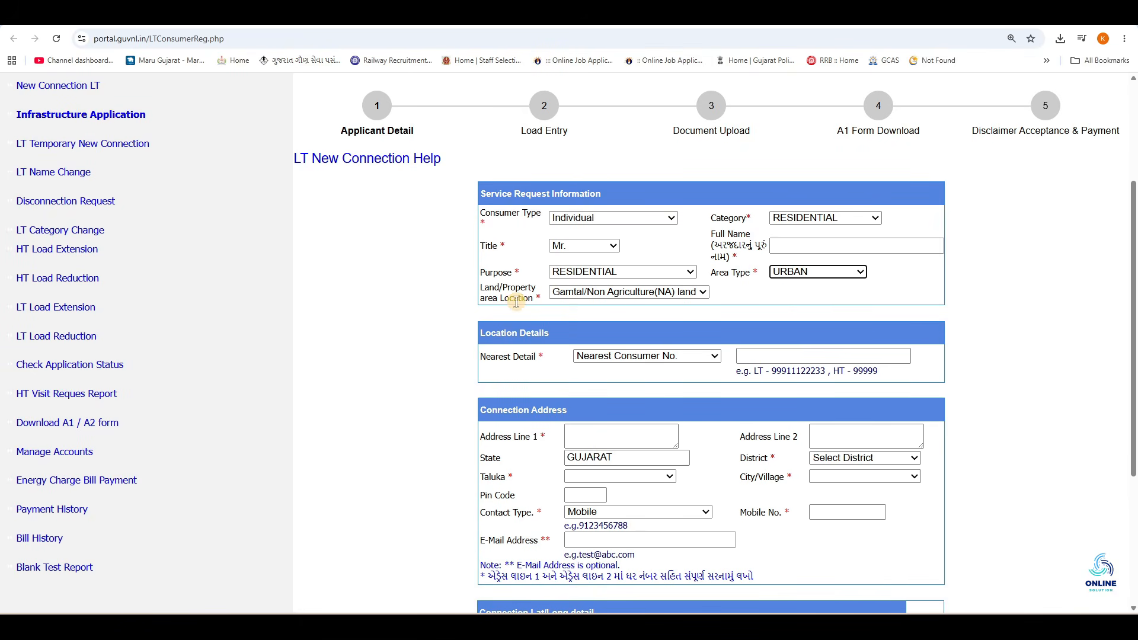
click(582, 292)
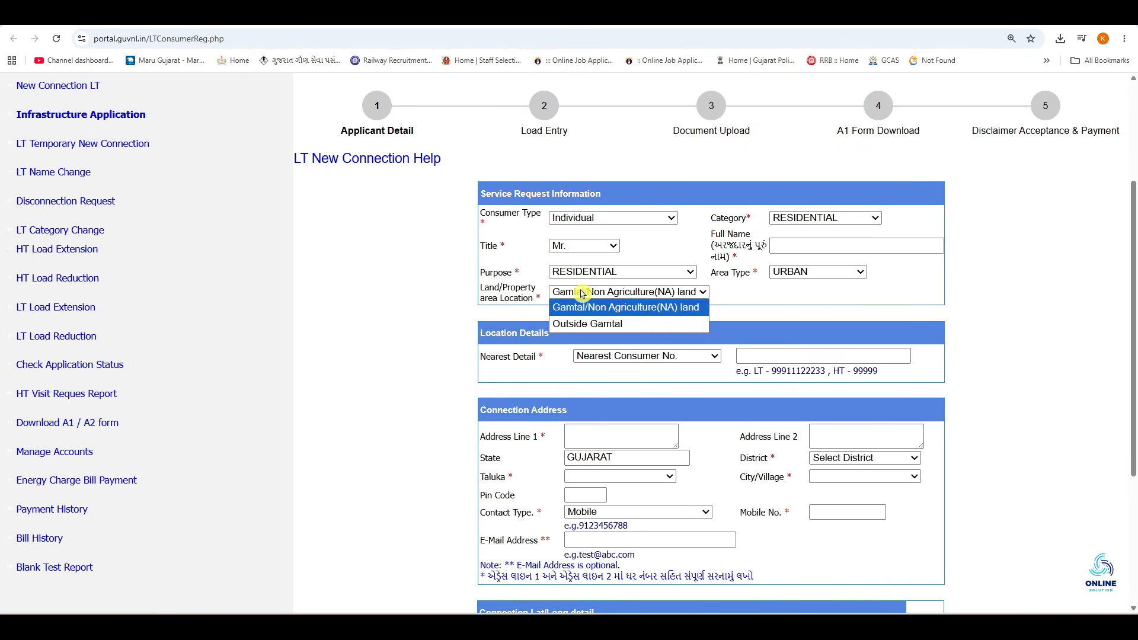
click(660, 308)
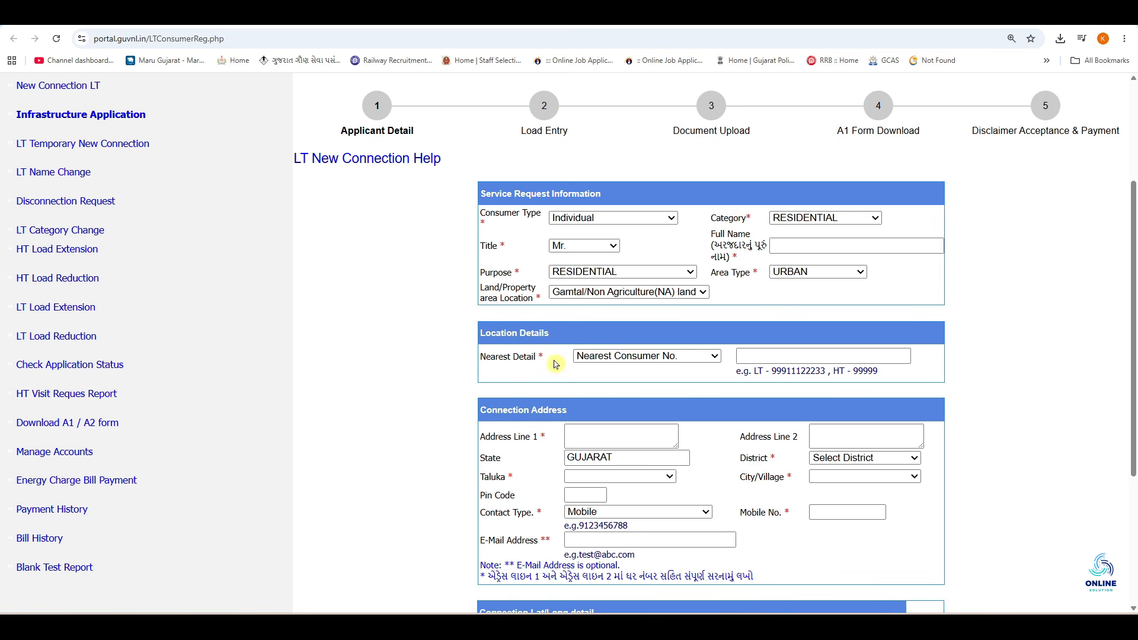
click(756, 358)
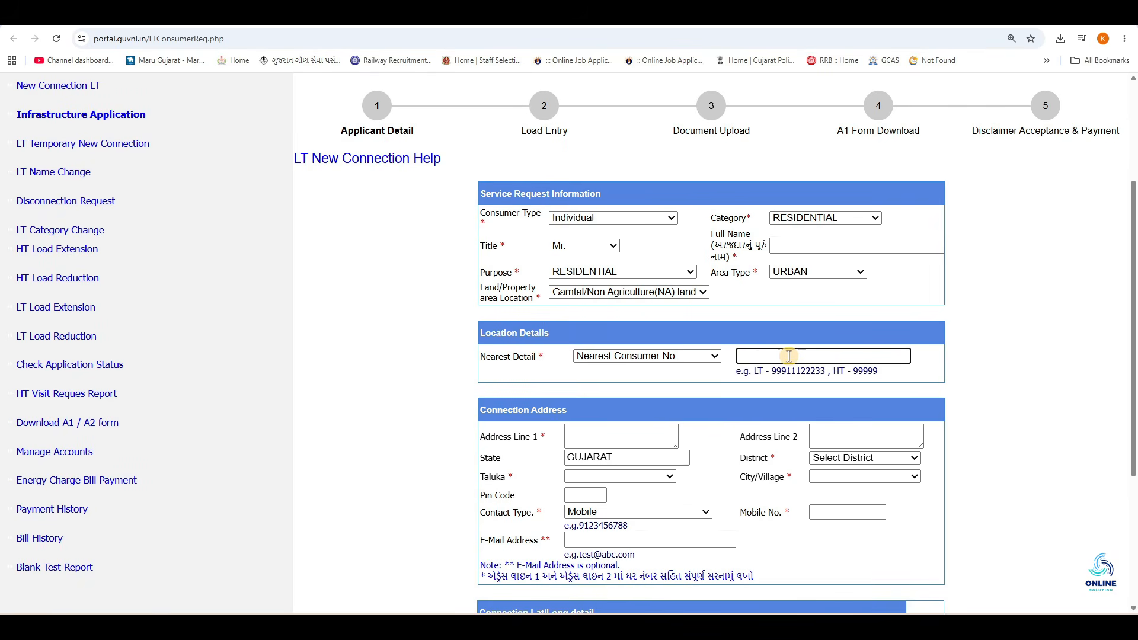
Fill in the two connection address lines
scroll(790, 356, down, 3)
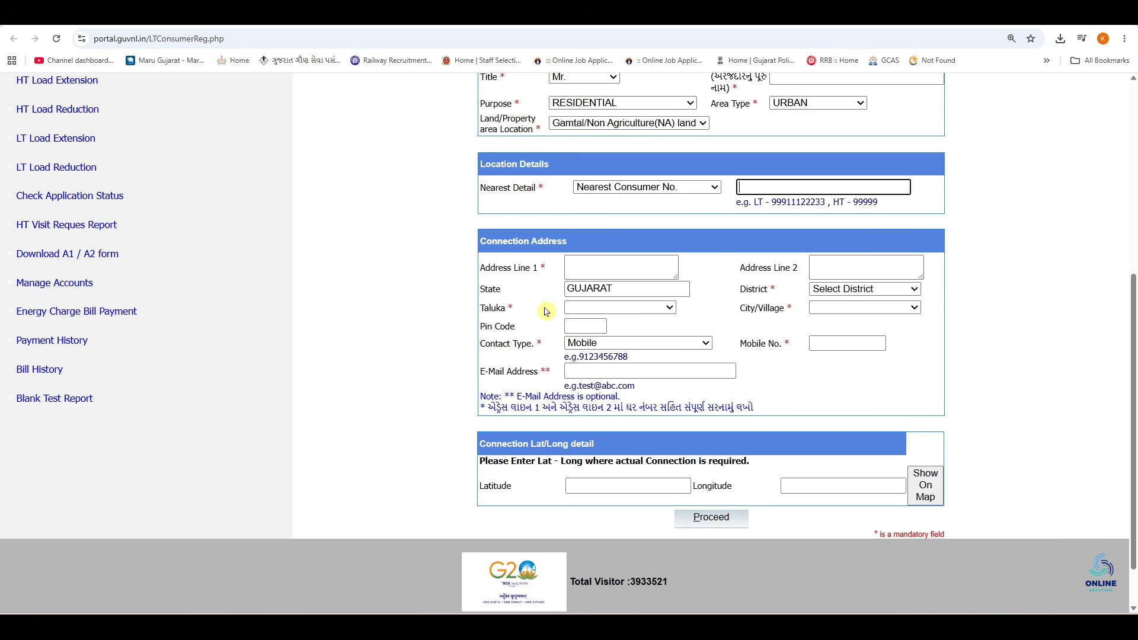
click(616, 267)
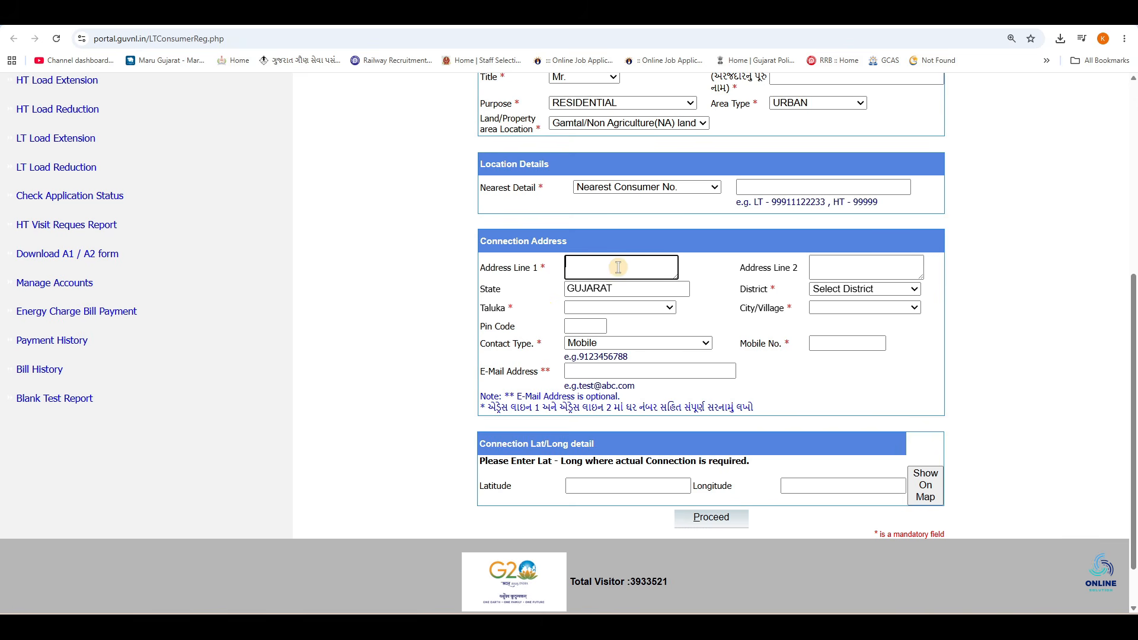
click(854, 270)
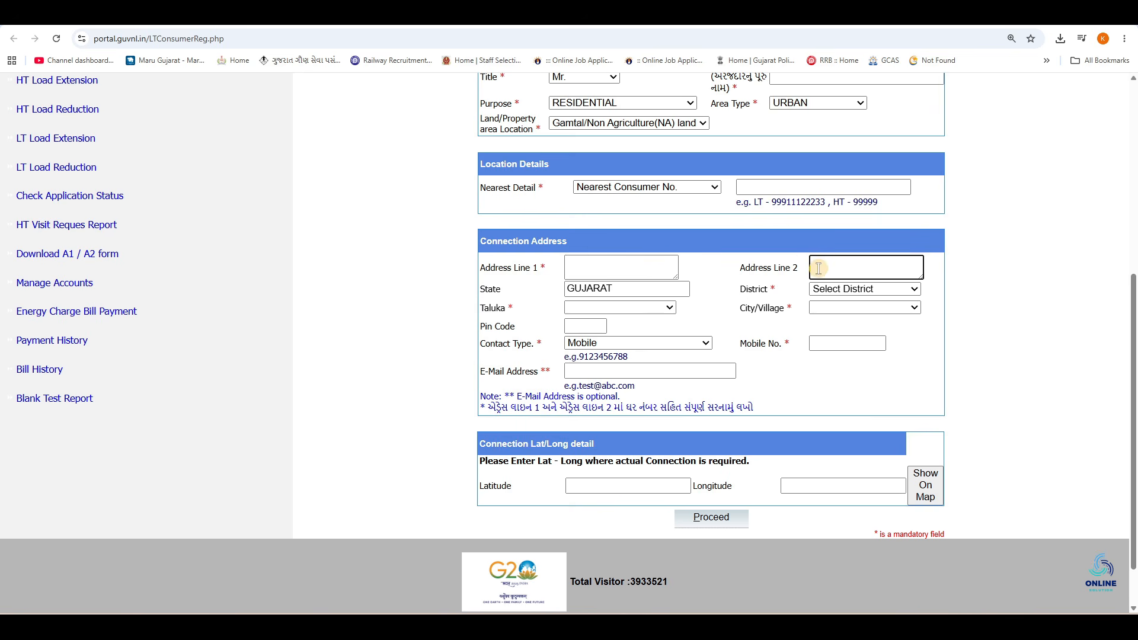
click(643, 263)
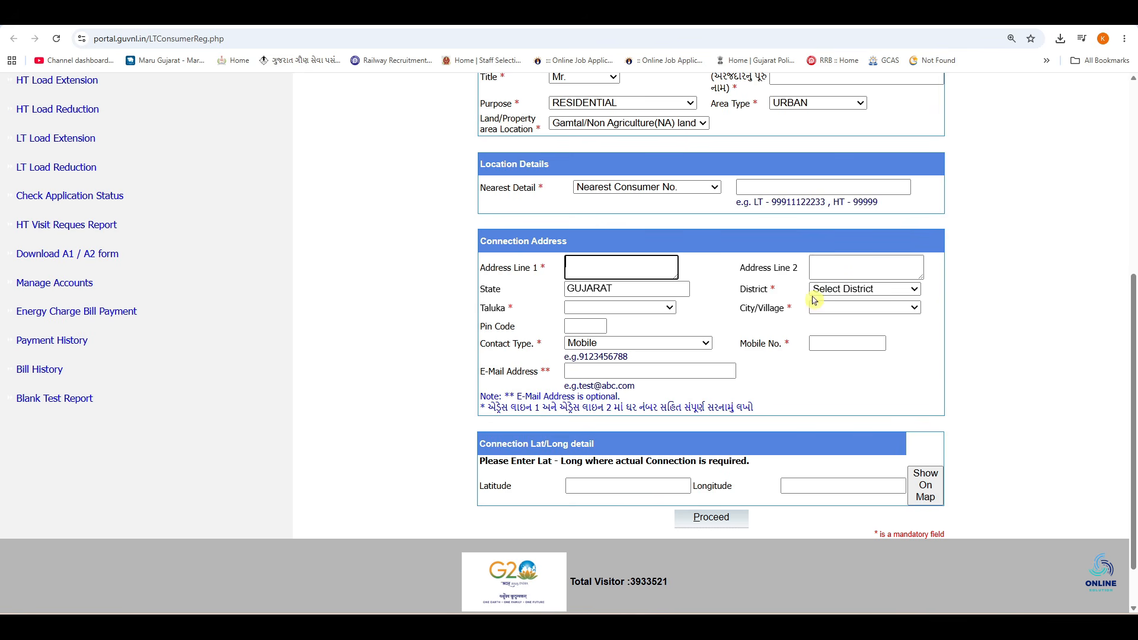
Select District BHAVNAGAR, Taluka BHAVNAGAR and City/Village Bhavnagar (M Corp.)
click(852, 290)
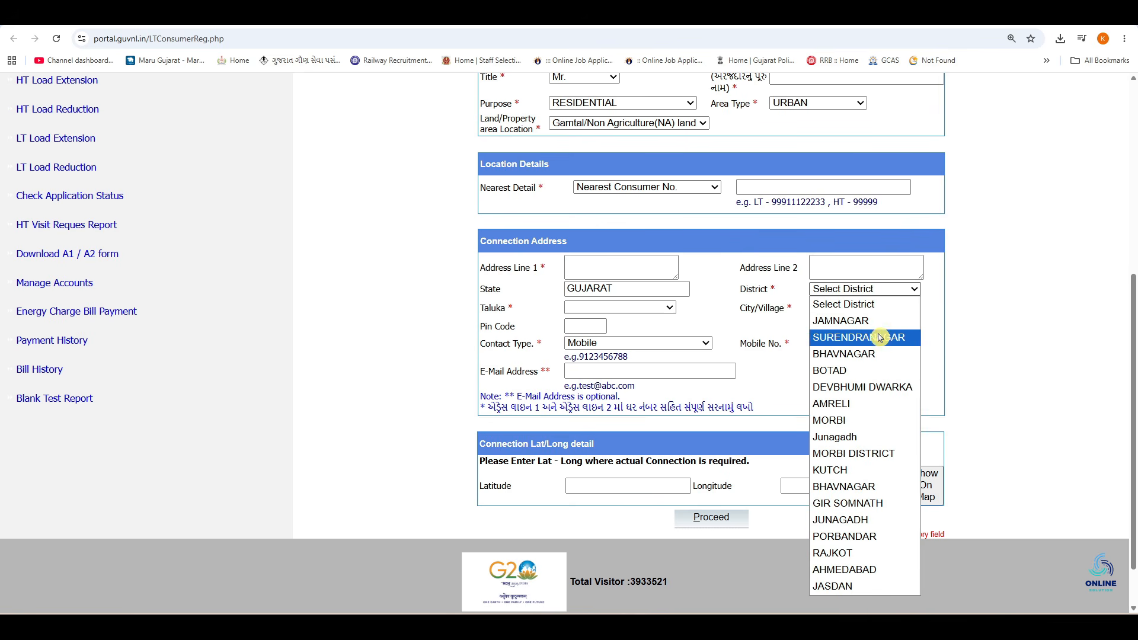
click(876, 354)
click(599, 307)
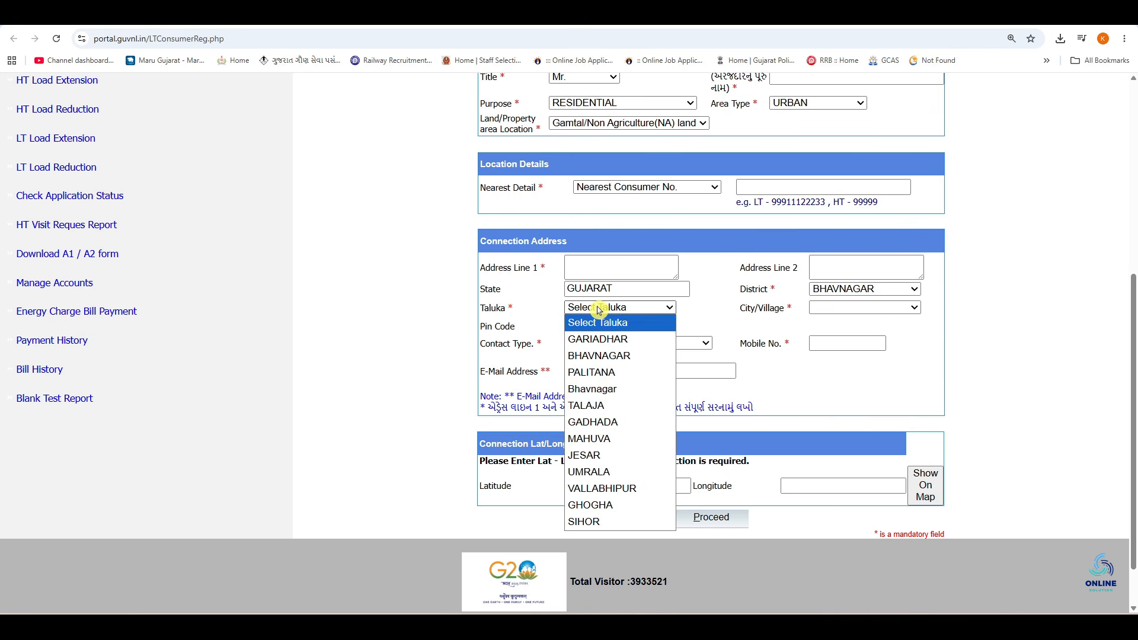
click(621, 389)
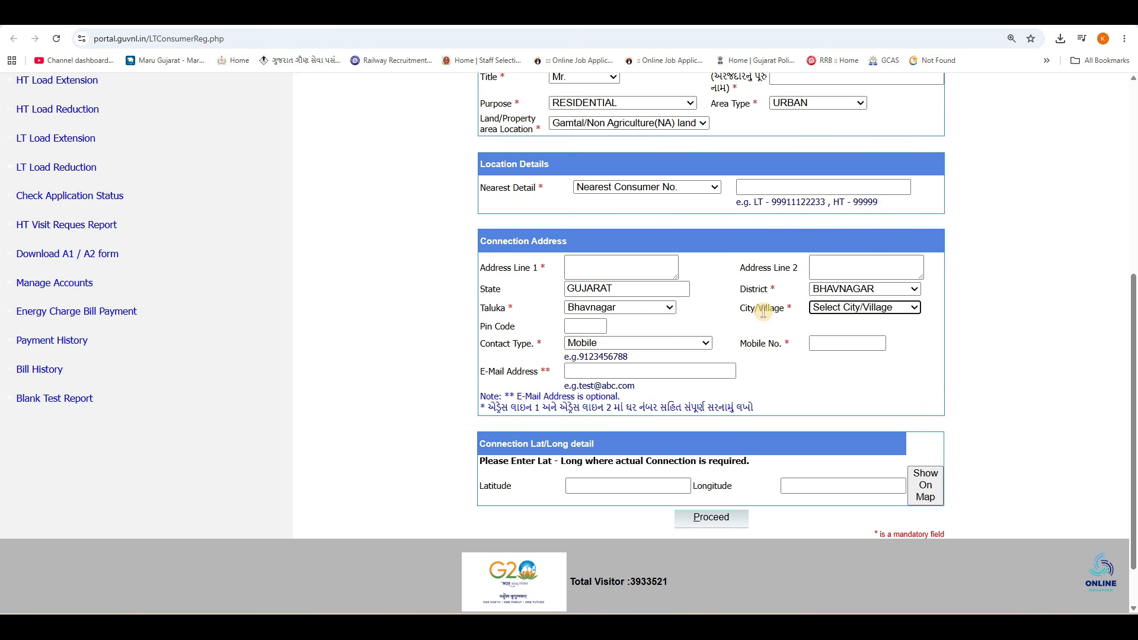
click(842, 311)
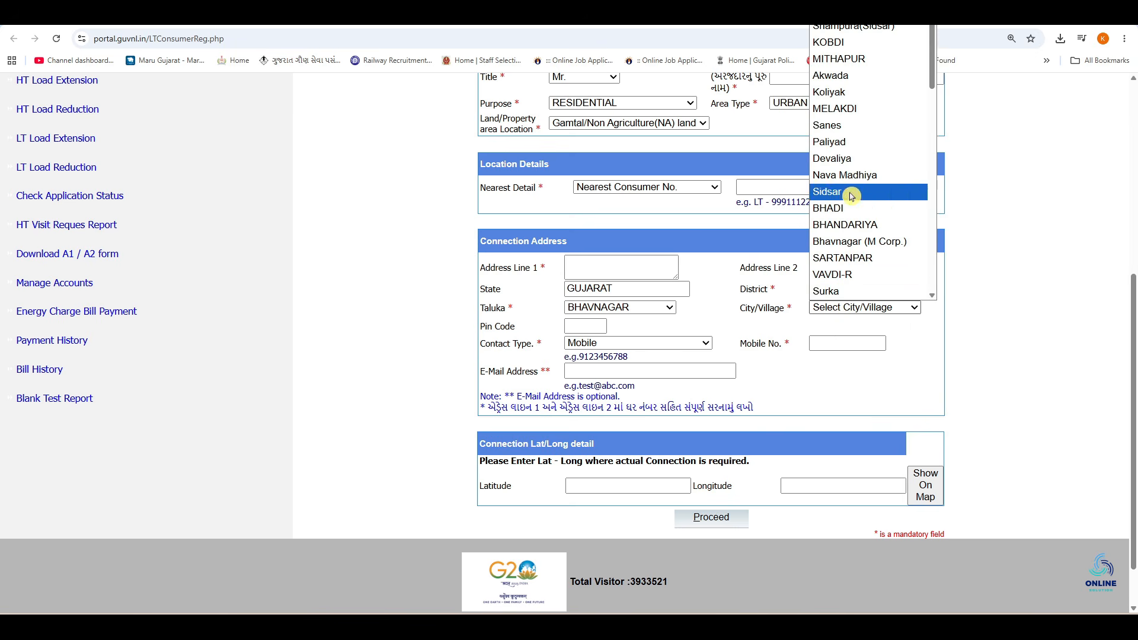
scroll(840, 248, down, 12)
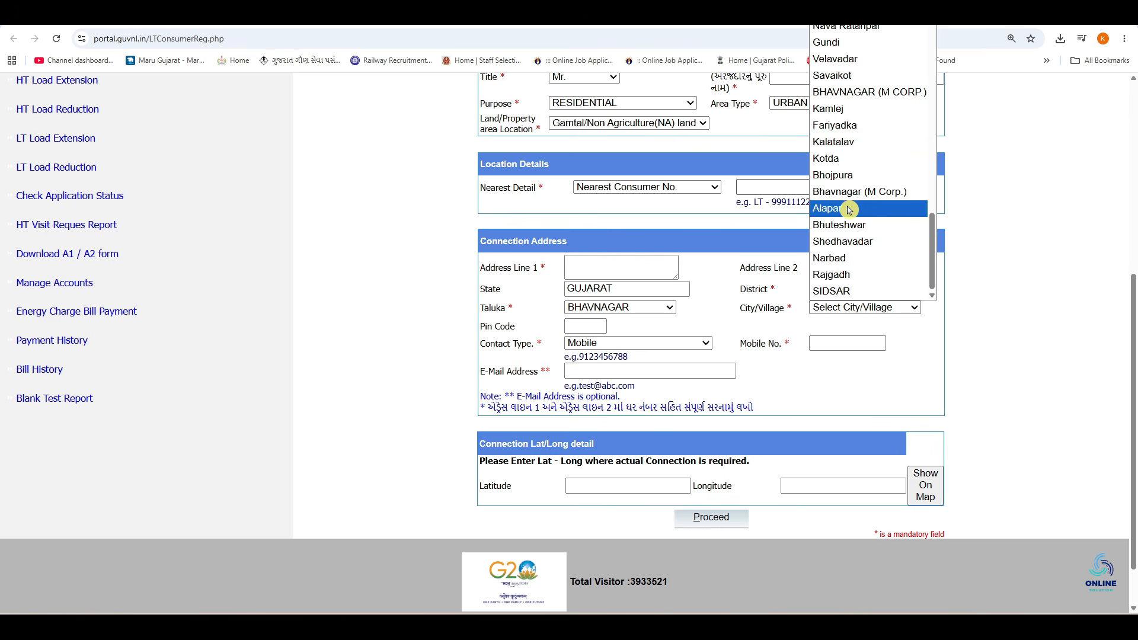
click(860, 191)
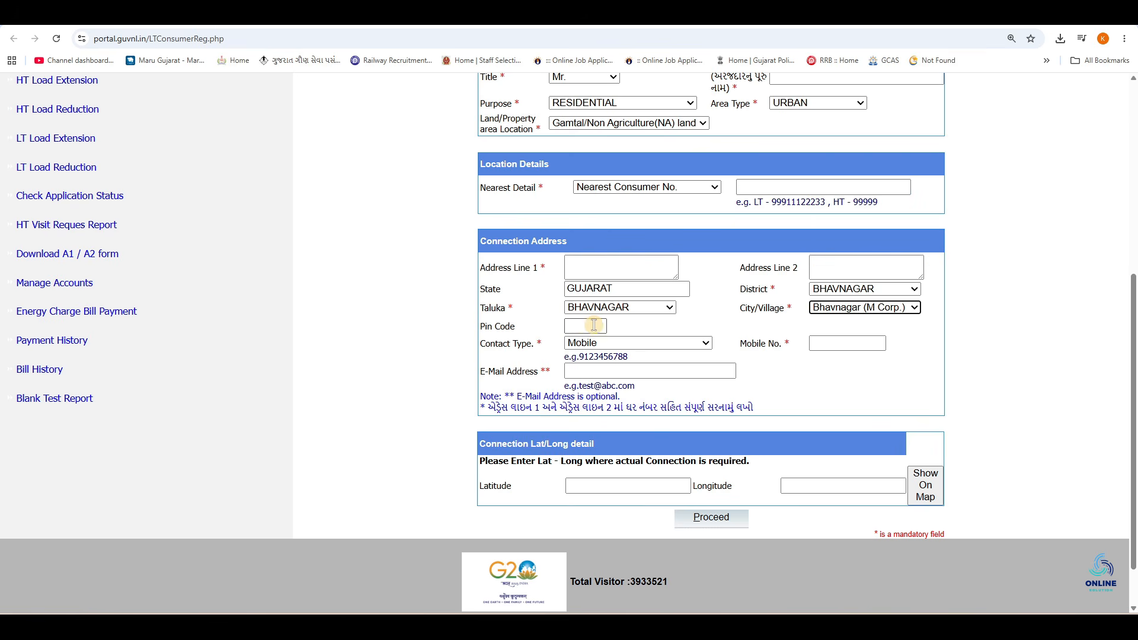
Enter the connection address pin code, mobile number and e-mail address
click(592, 325)
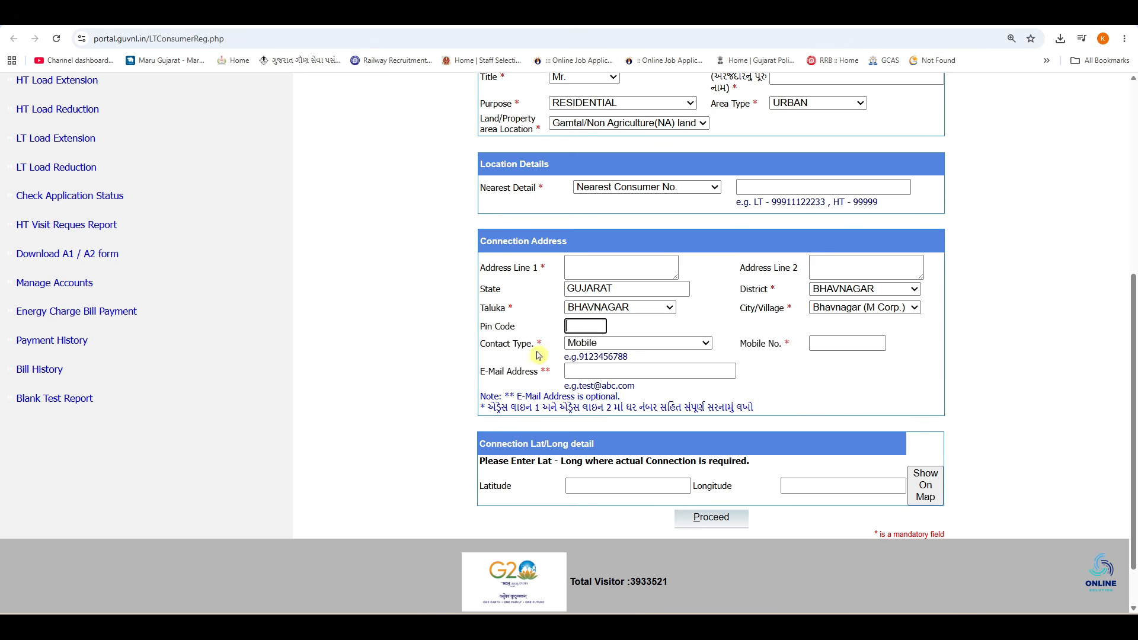
click(841, 341)
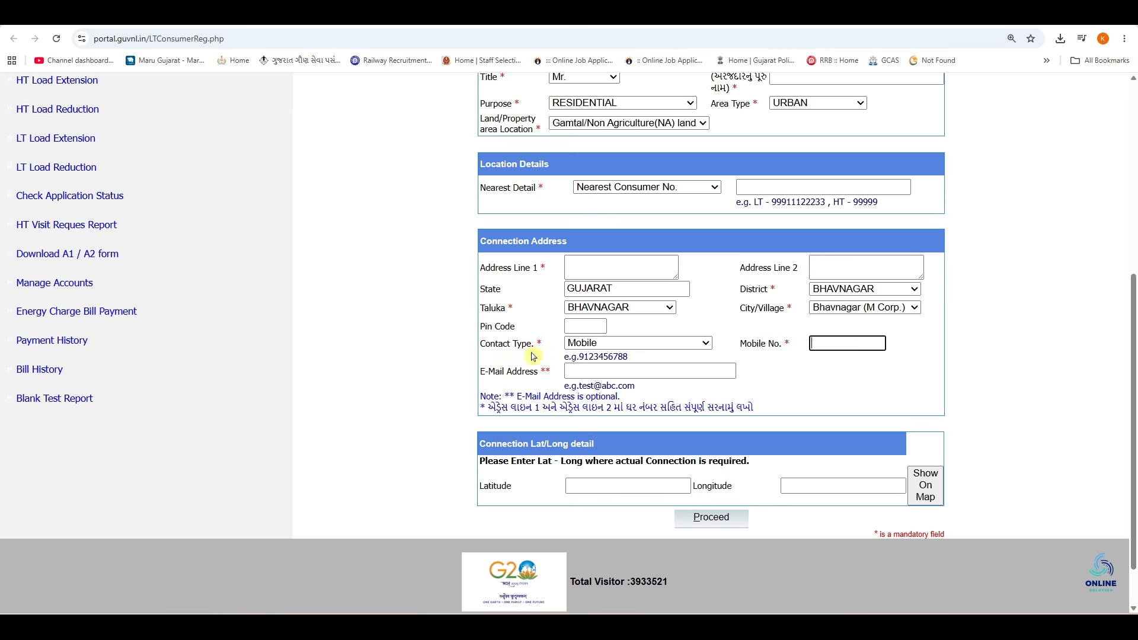
click(569, 371)
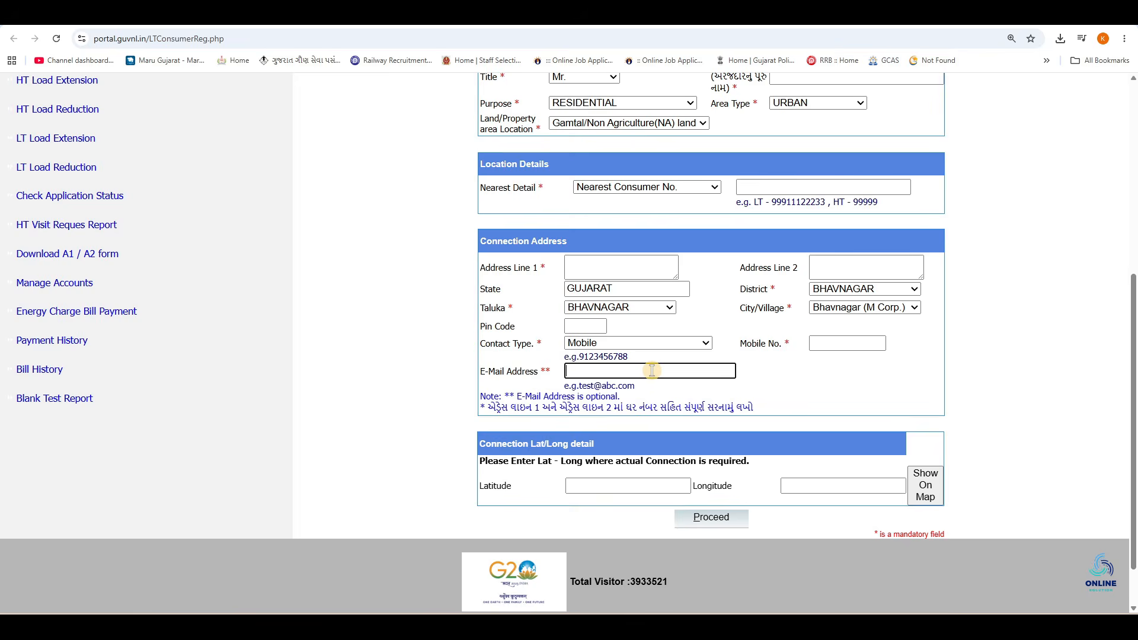
scroll(651, 371, down, 1)
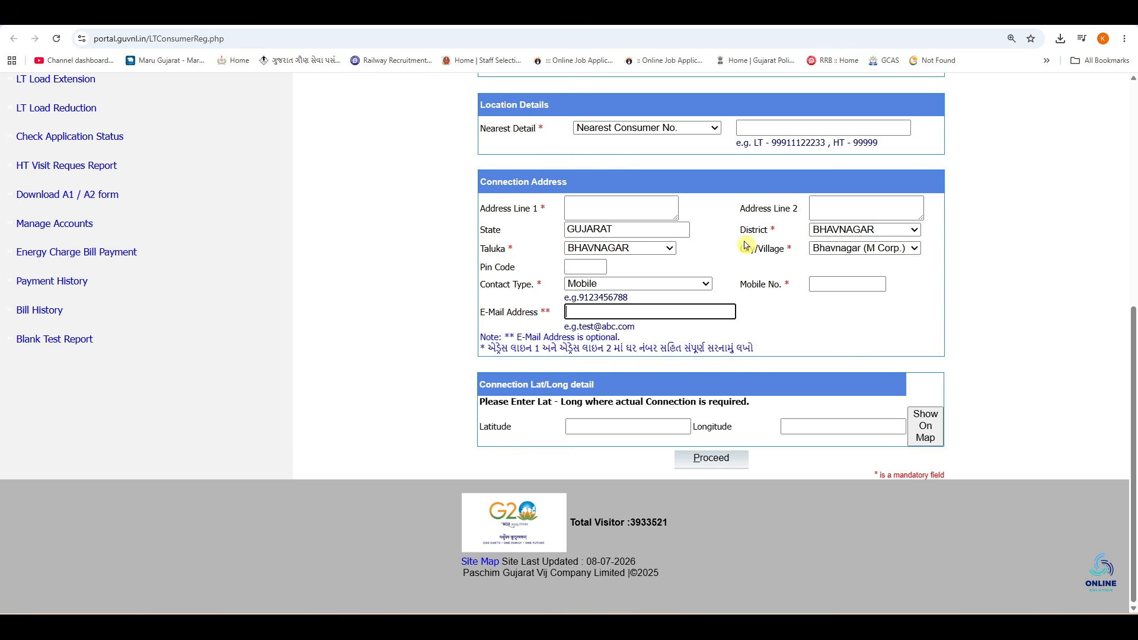
Proceed to Load Entry and verify the mobile one-time password
click(712, 459)
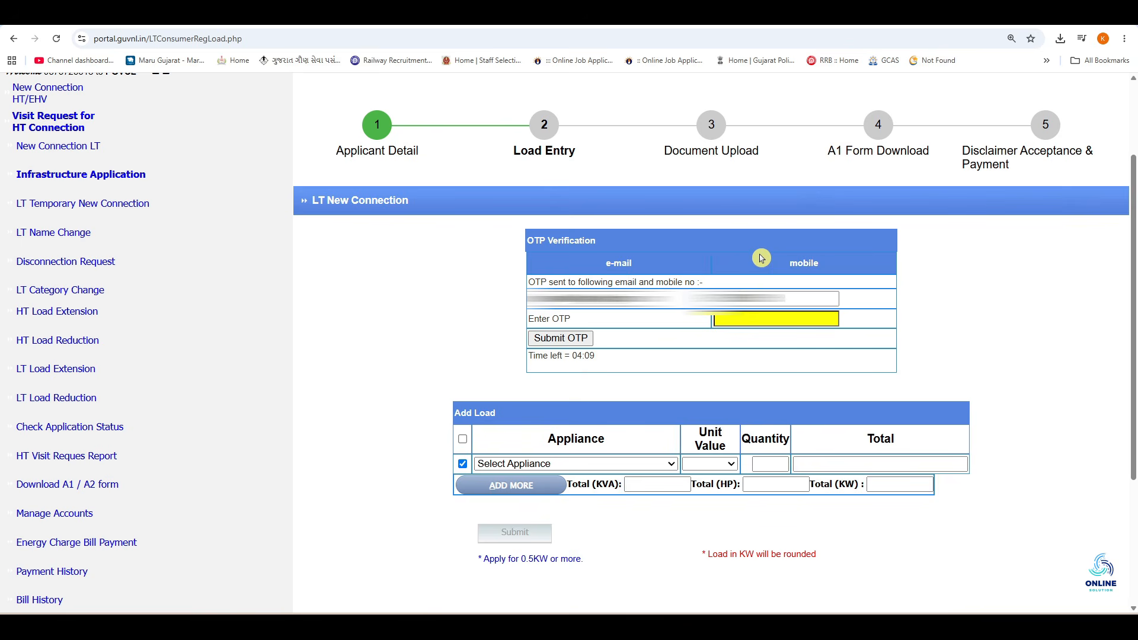
click(726, 318)
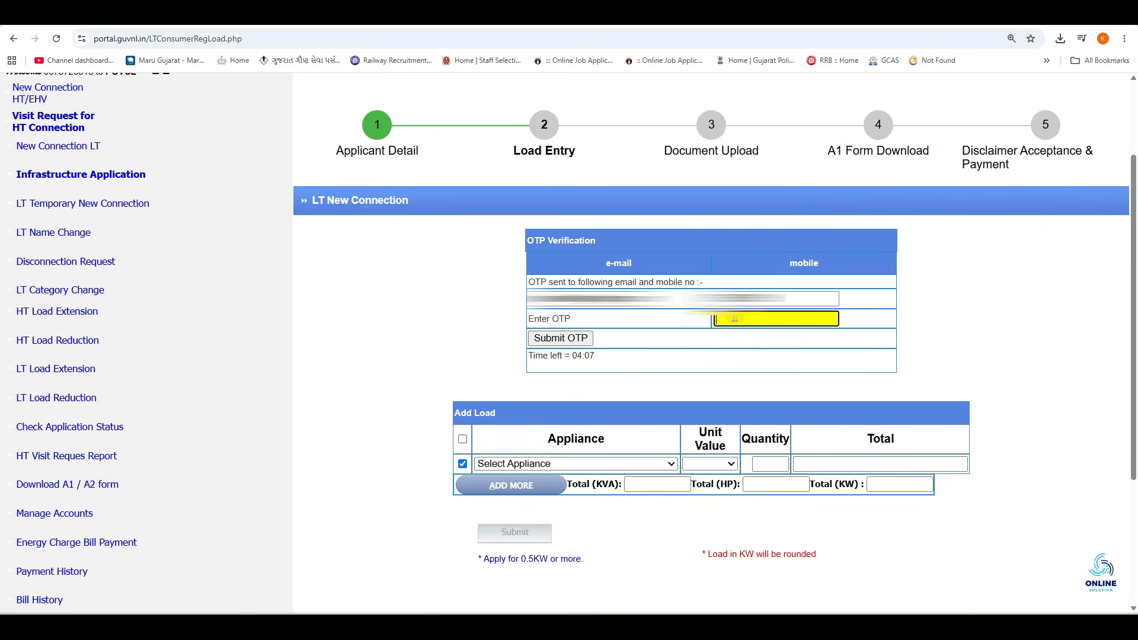
click(574, 343)
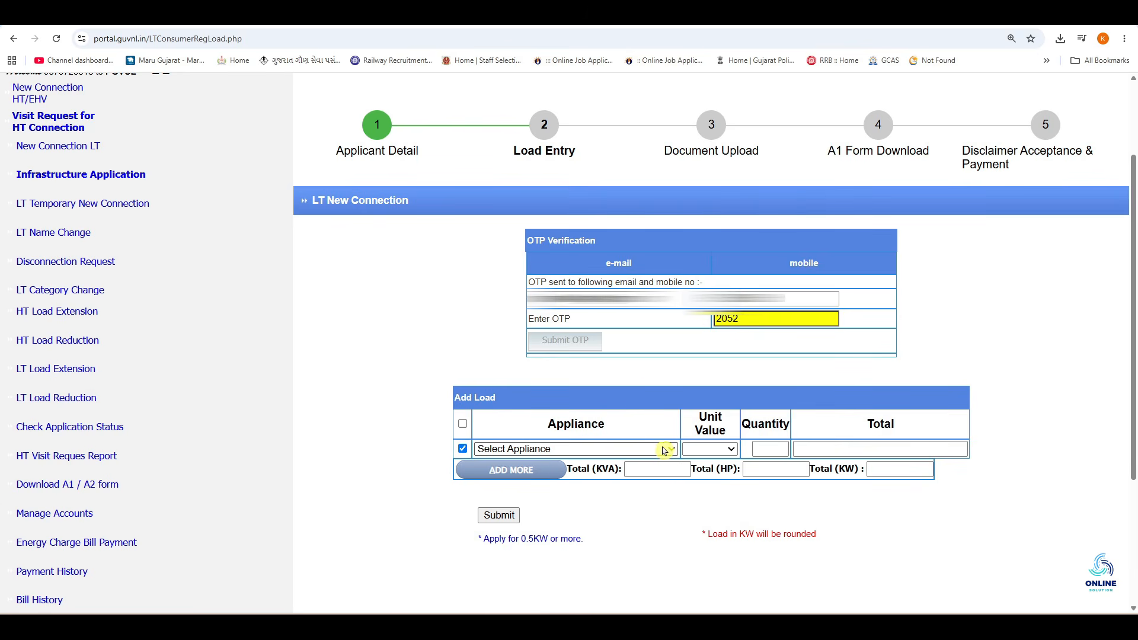
Add an OTHERS 1 load at 1 KVA, quantity 2, totalling 2.00 KVA, 2.41 HP, 2.00 KW
click(574, 449)
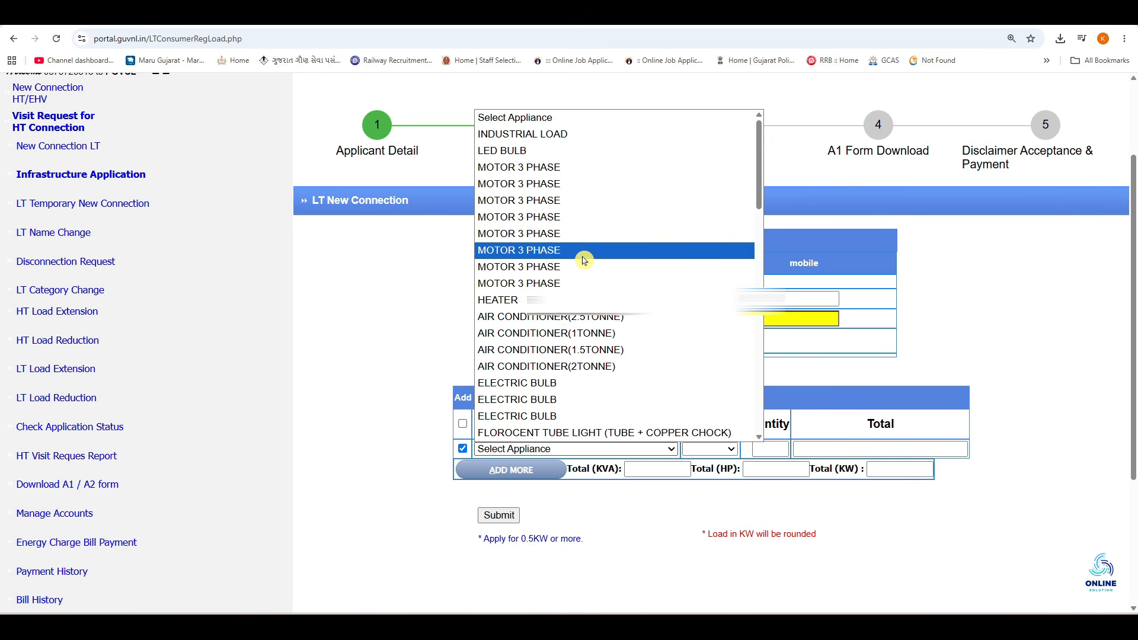
scroll(583, 261, down, 15)
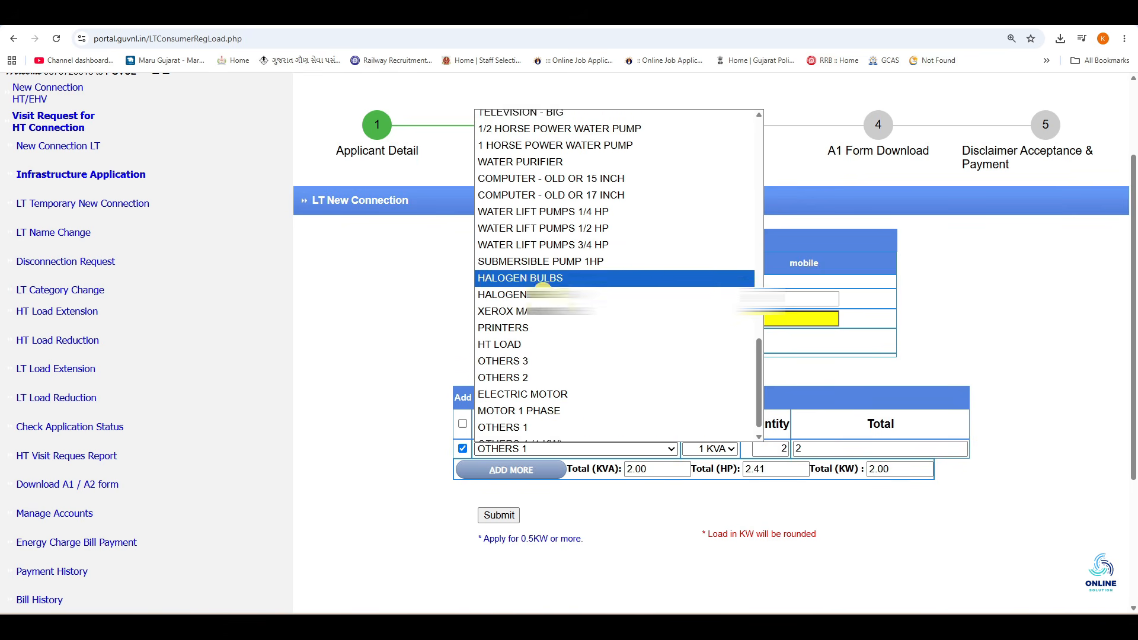
scroll(536, 332, down, 1)
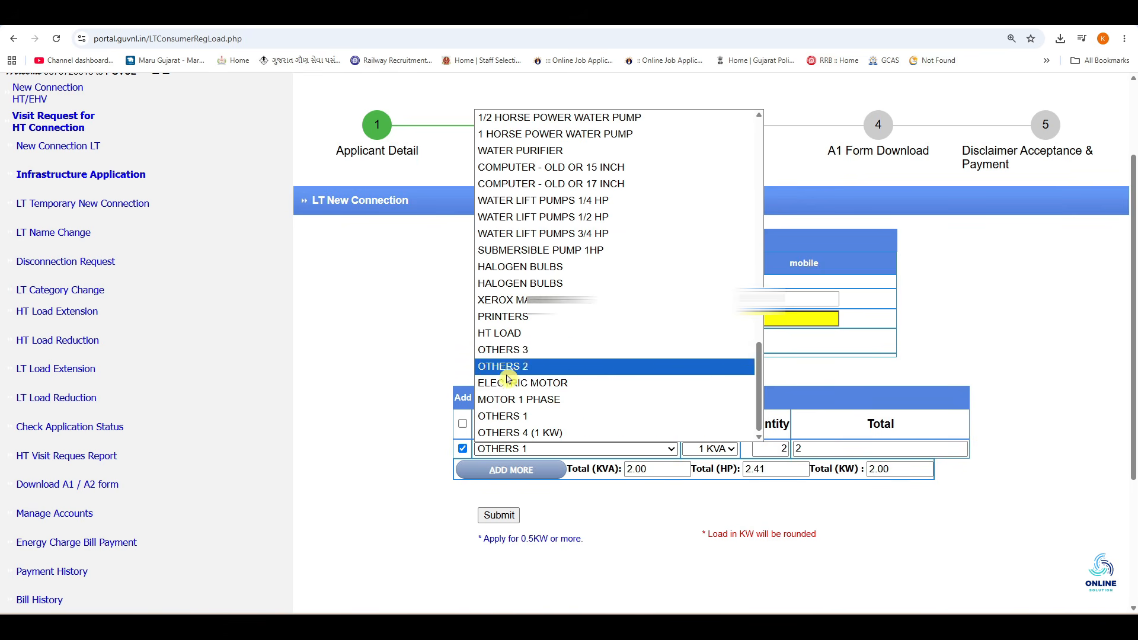
click(521, 417)
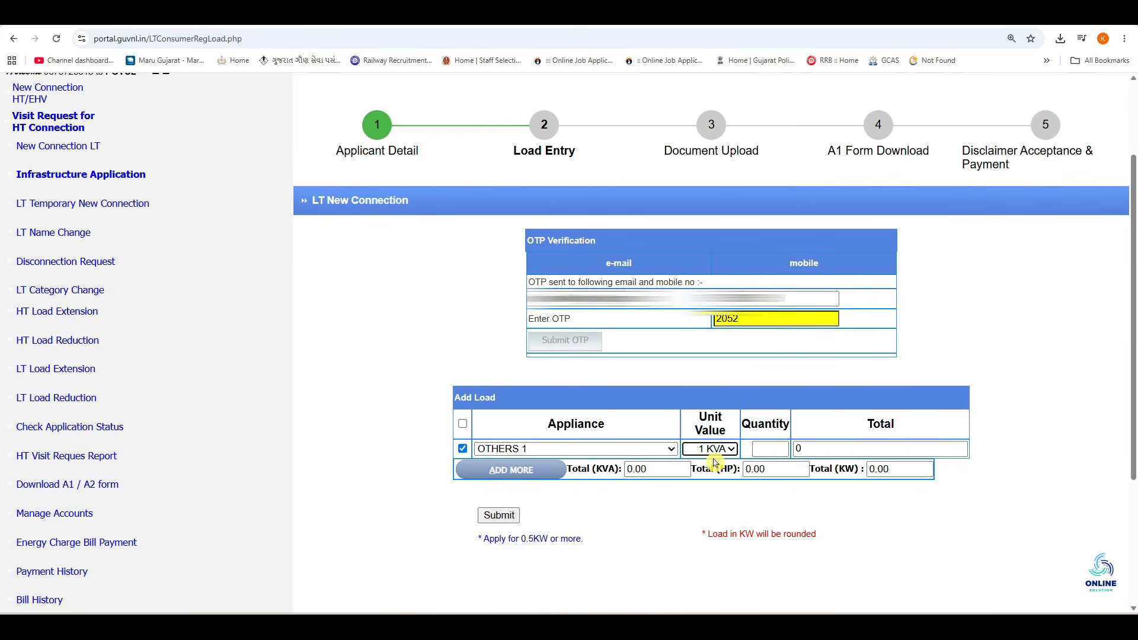
click(763, 449)
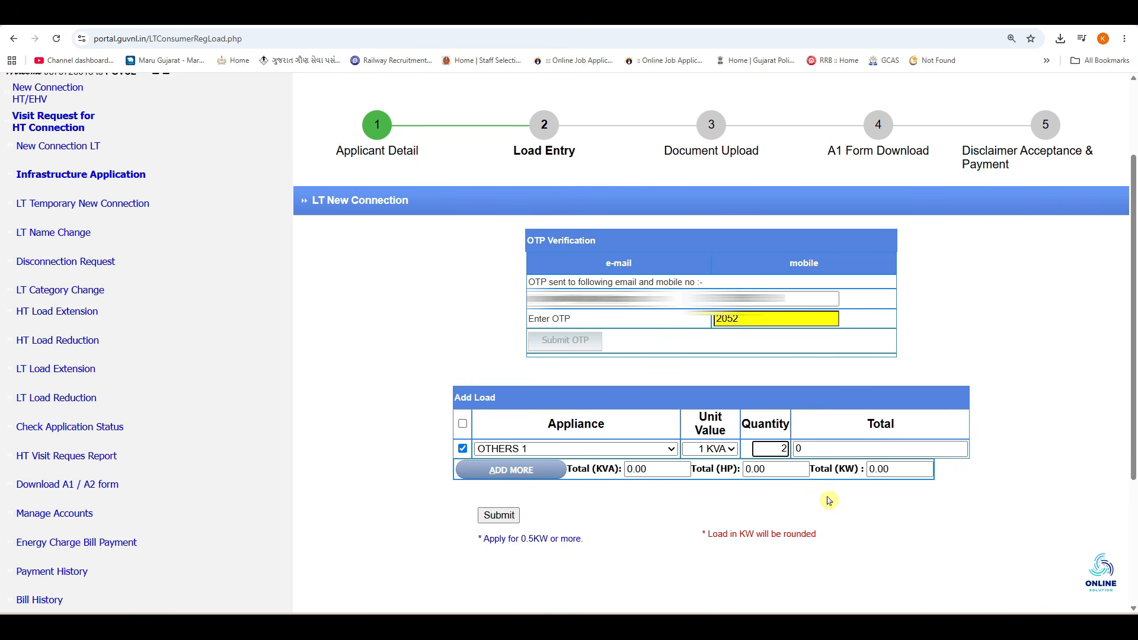
click(811, 453)
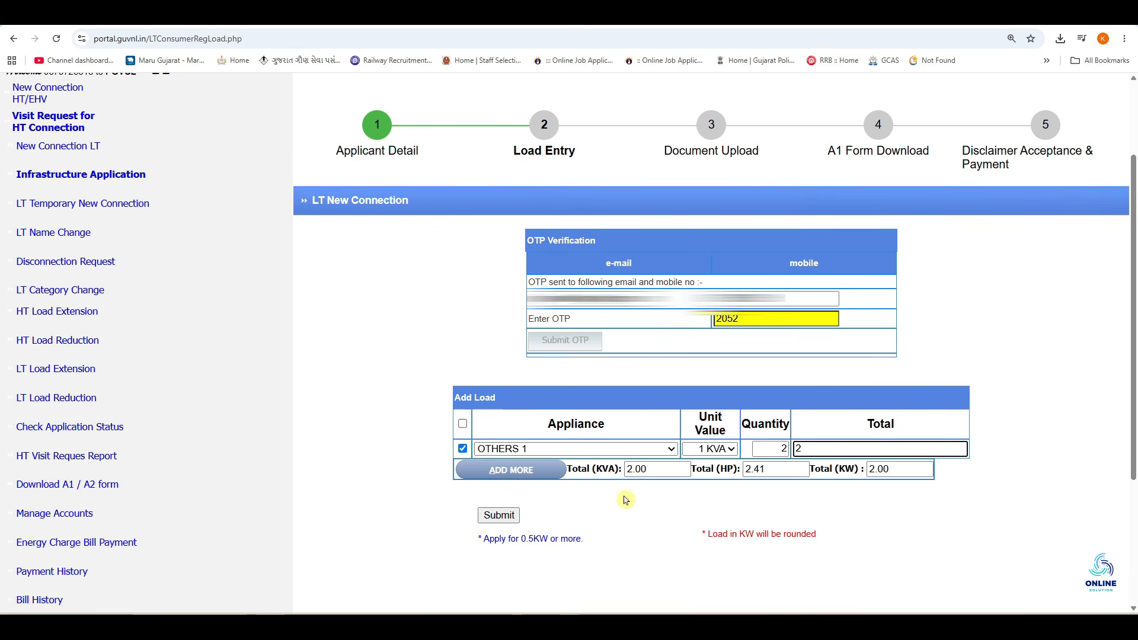
click(776, 449)
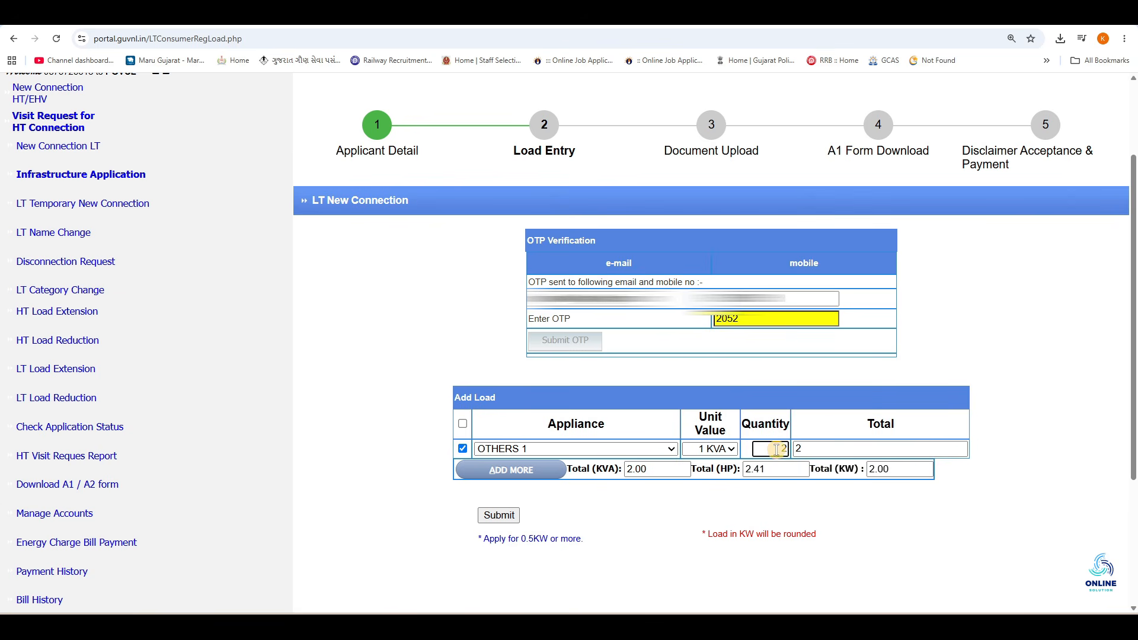
click(832, 434)
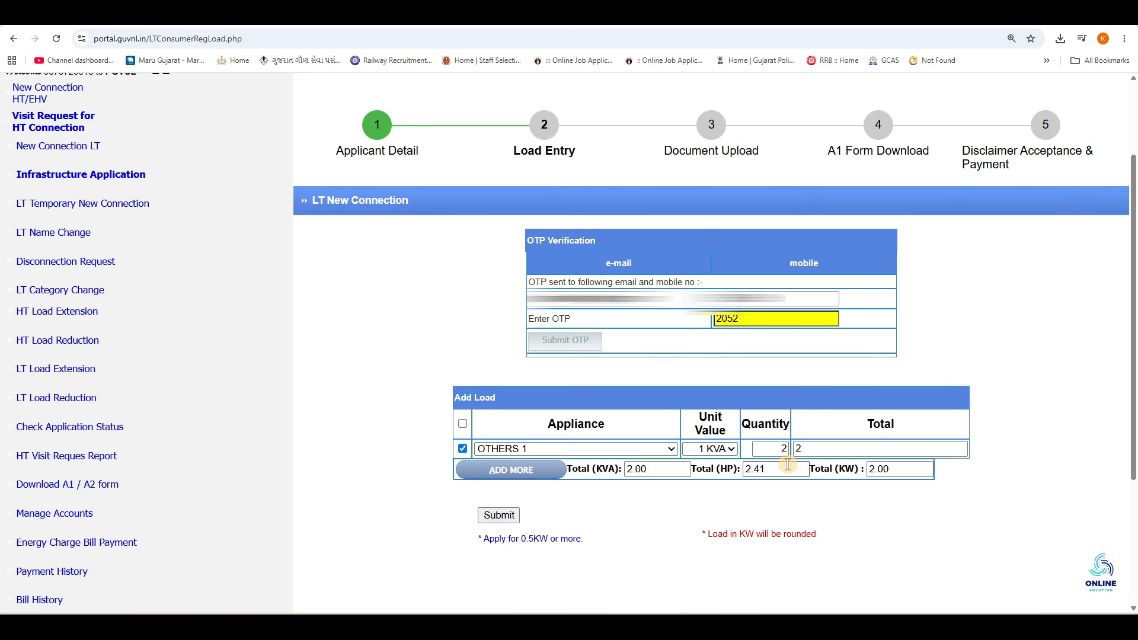
Submit the load entry and highlight the photo/signature, pdf format and 20 kb size notes
click(501, 515)
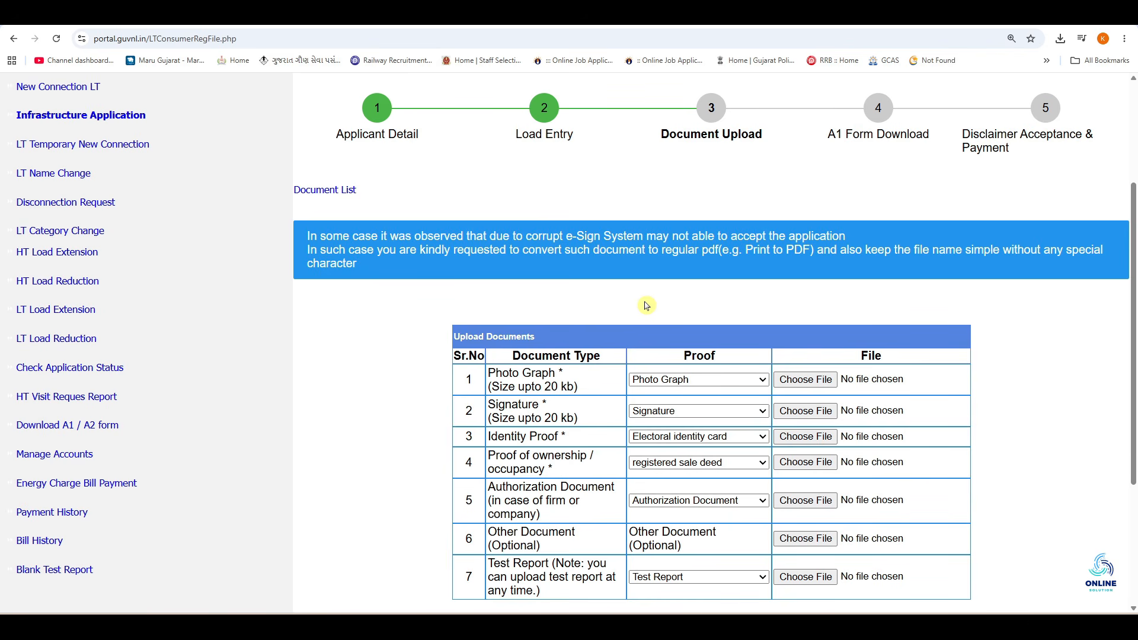
scroll(643, 302, down, 2)
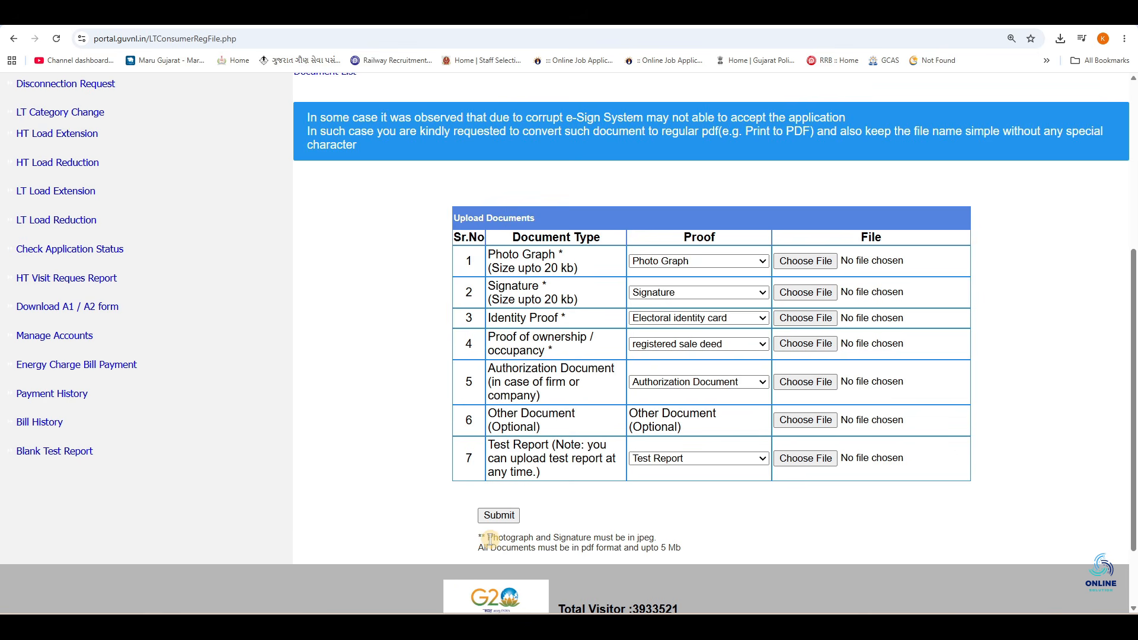
drag(490, 539, 650, 539)
click(494, 548)
drag(583, 548, 595, 548)
drag(541, 268, 570, 268)
click(570, 266)
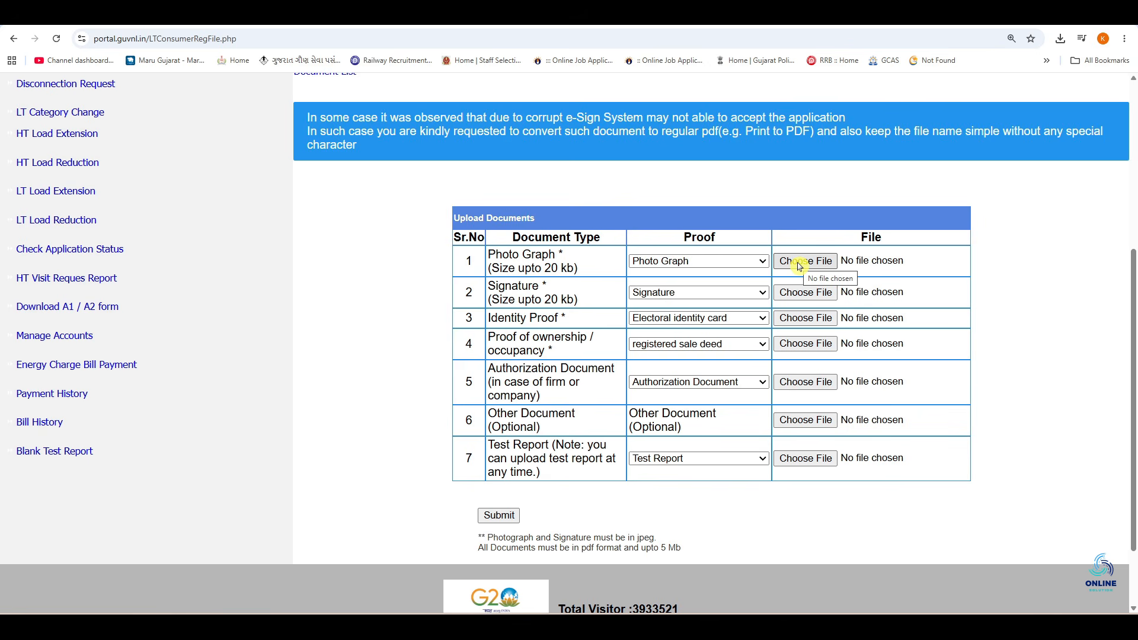
Attach Photo.jpeg as the applicant photograph and set the identity proof to Aadhar Card
click(800, 262)
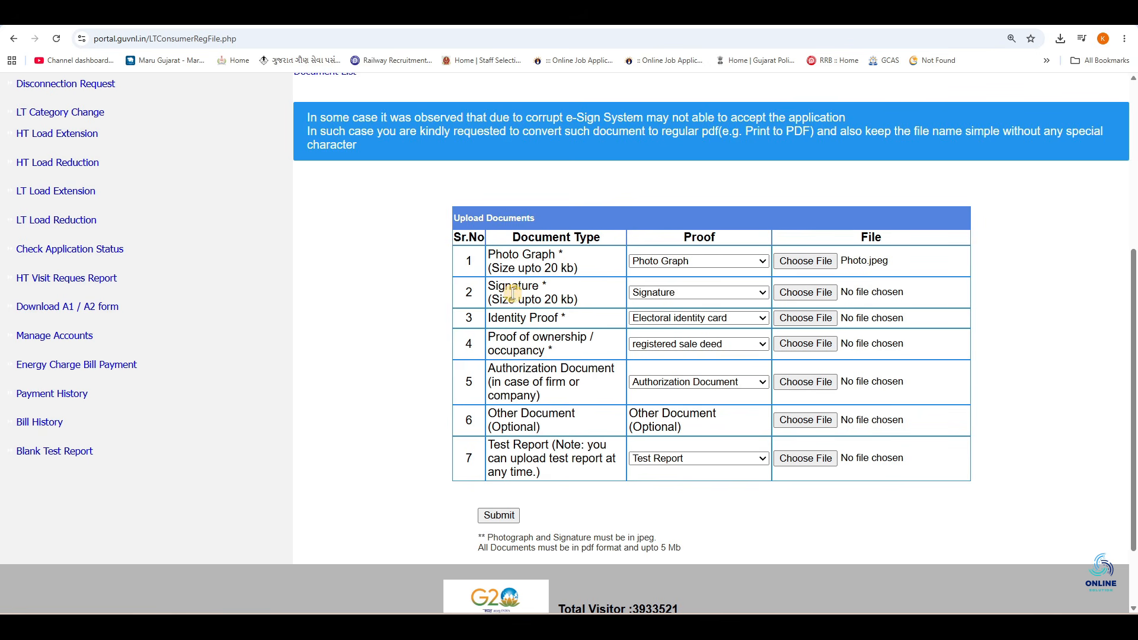
drag(545, 300, 573, 300)
click(566, 300)
click(664, 318)
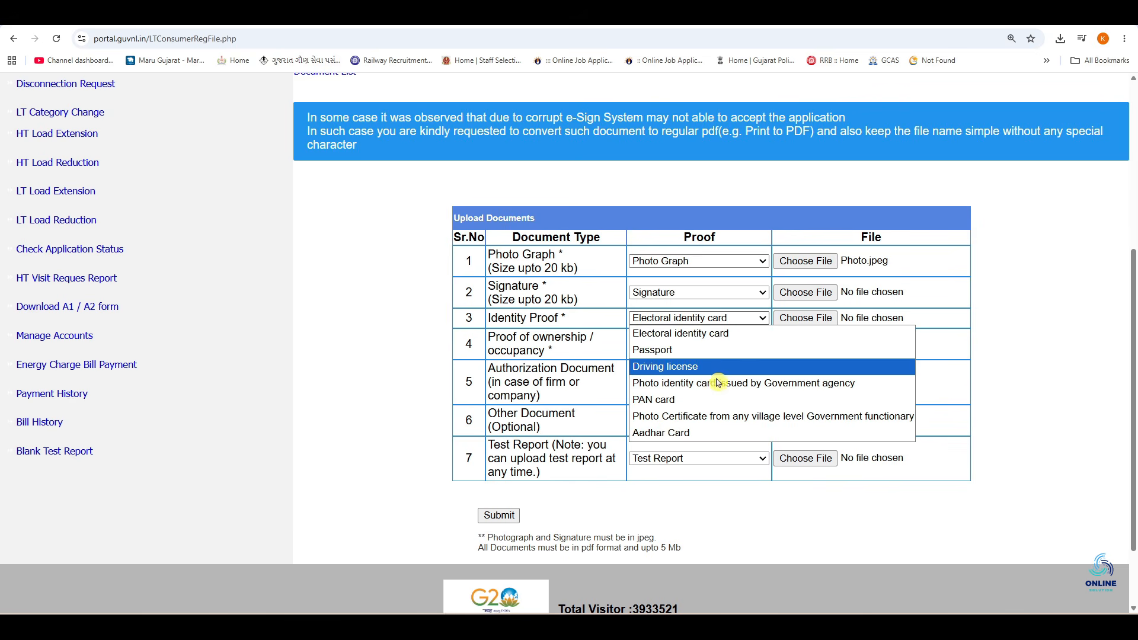
click(699, 434)
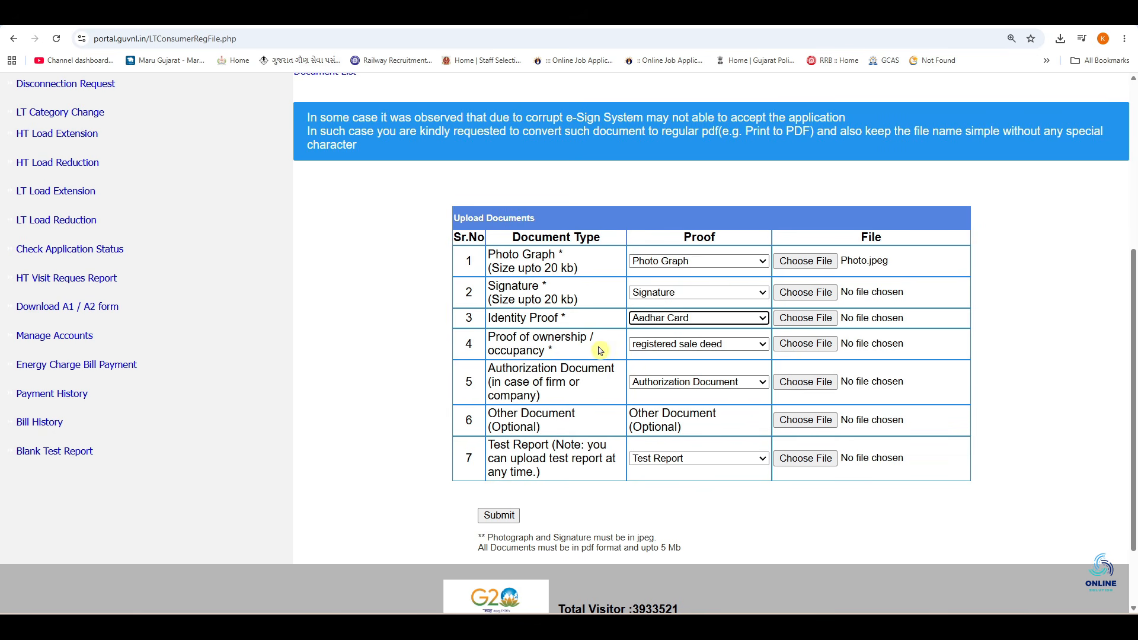
click(712, 345)
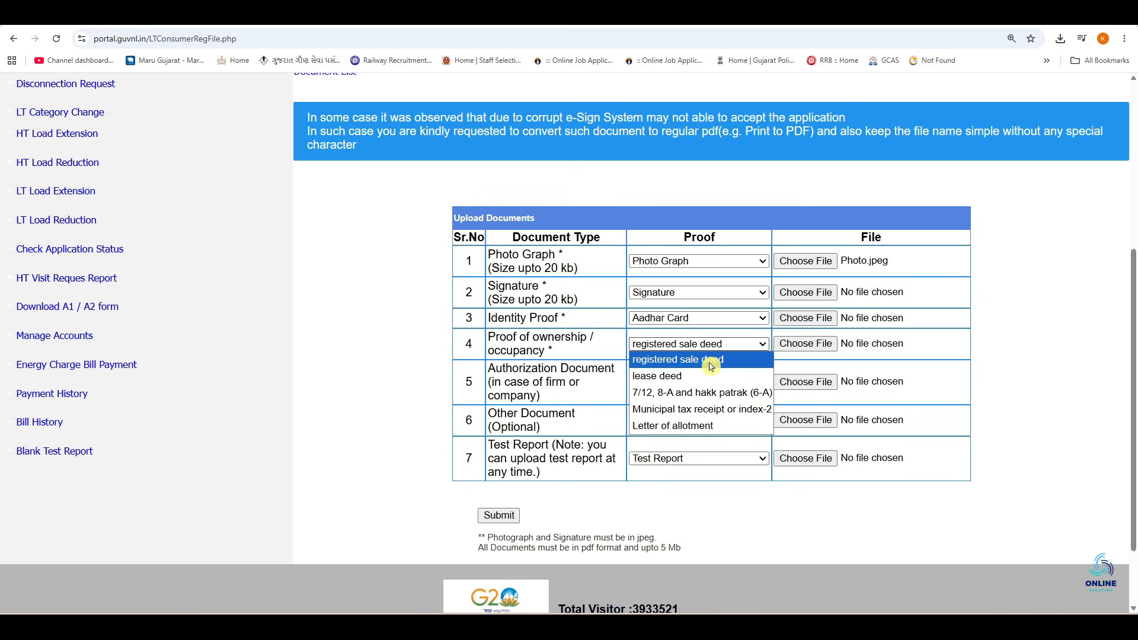
click(742, 361)
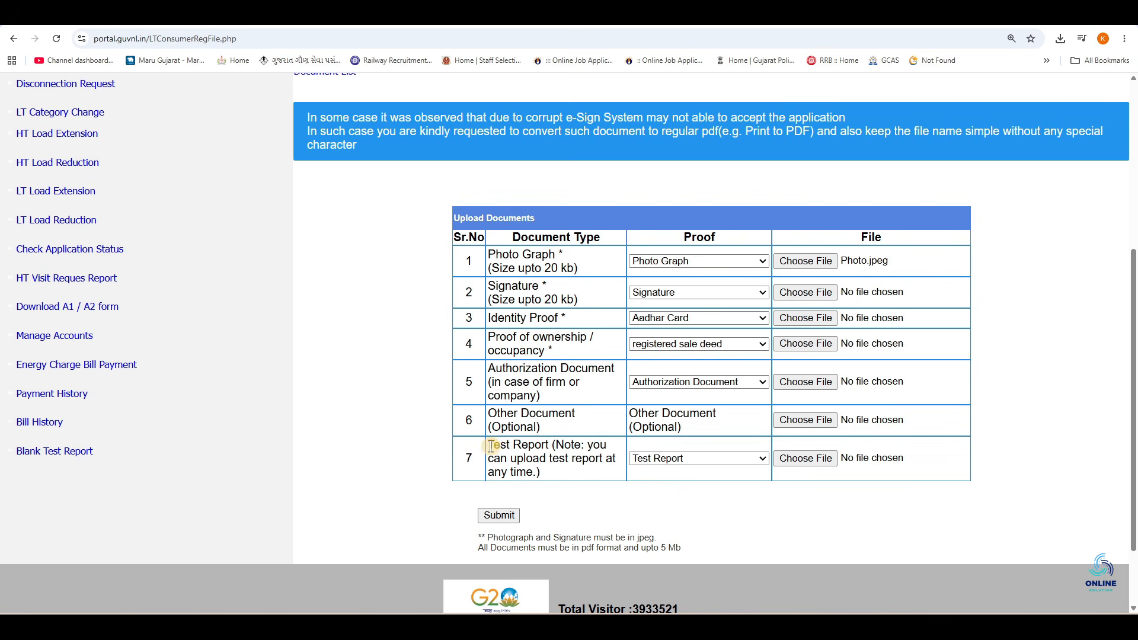
drag(489, 445, 554, 446)
click(557, 481)
Submit the uploaded documents, view the generated A1 form, and return to the 5122 charges page
click(498, 516)
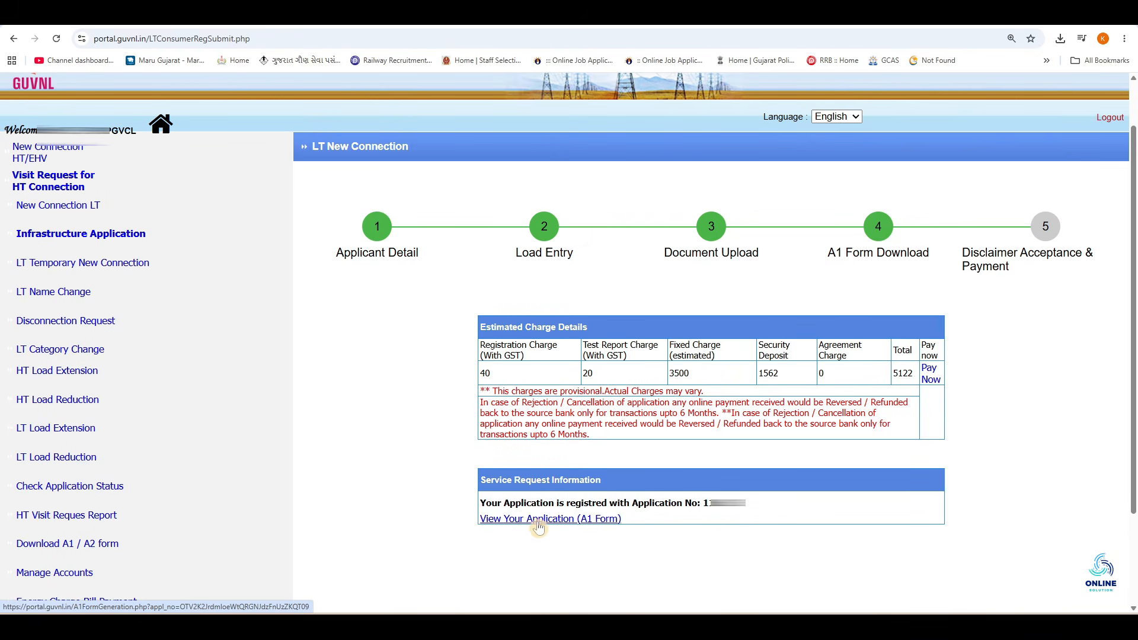
click(586, 519)
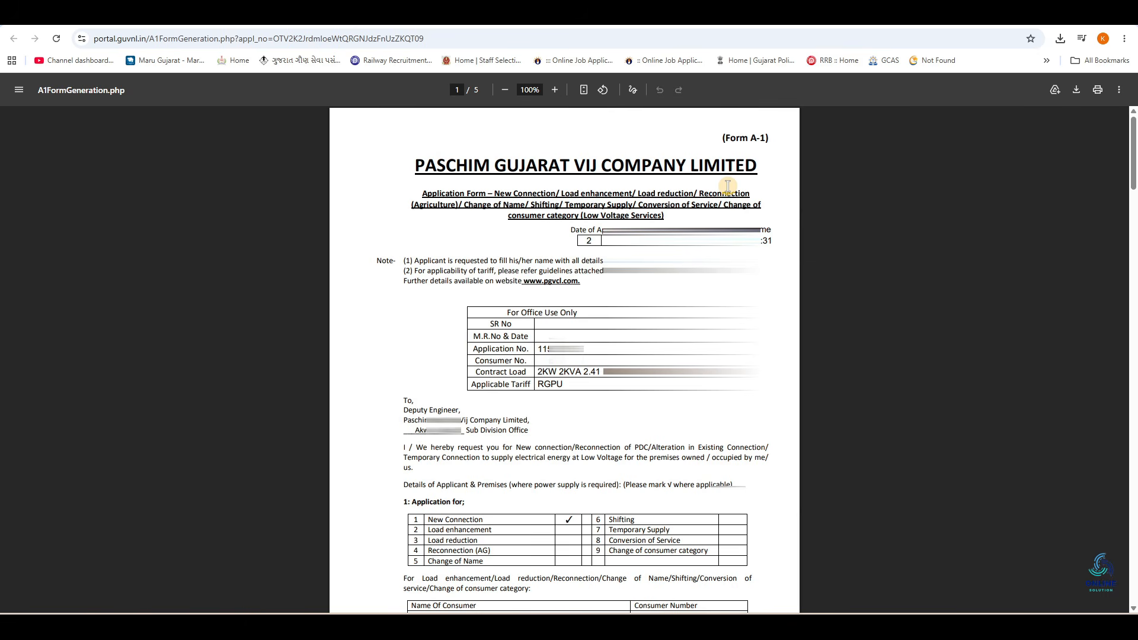
key(alt+Left)
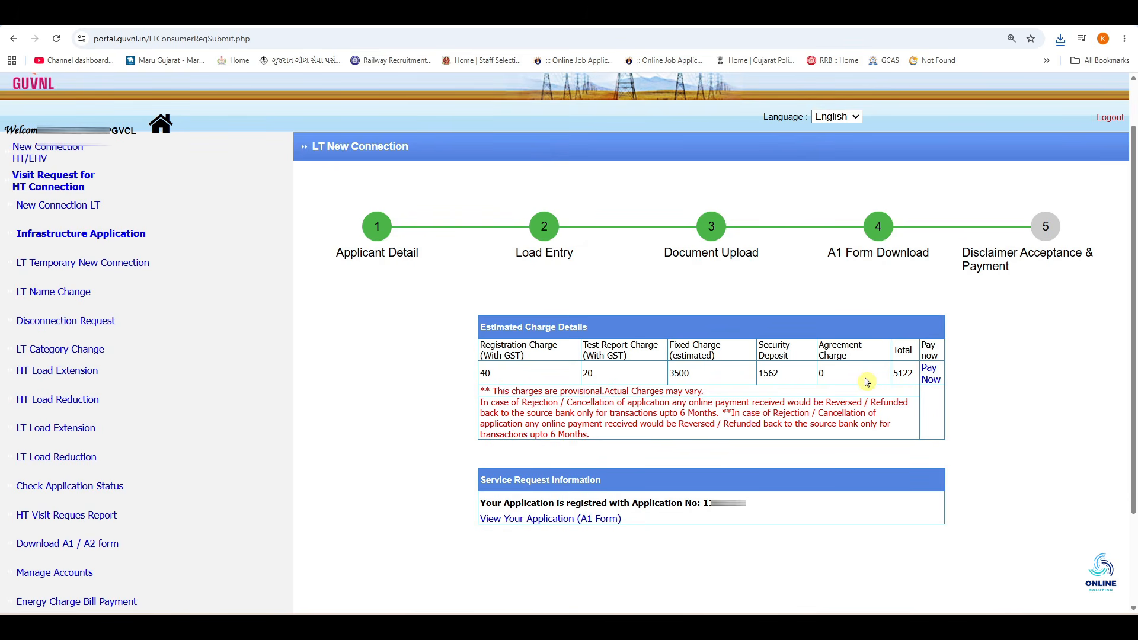
Choose Pay Now, accept the payment disclaimer, and continue to PGVCL Quick Online Pay
click(929, 374)
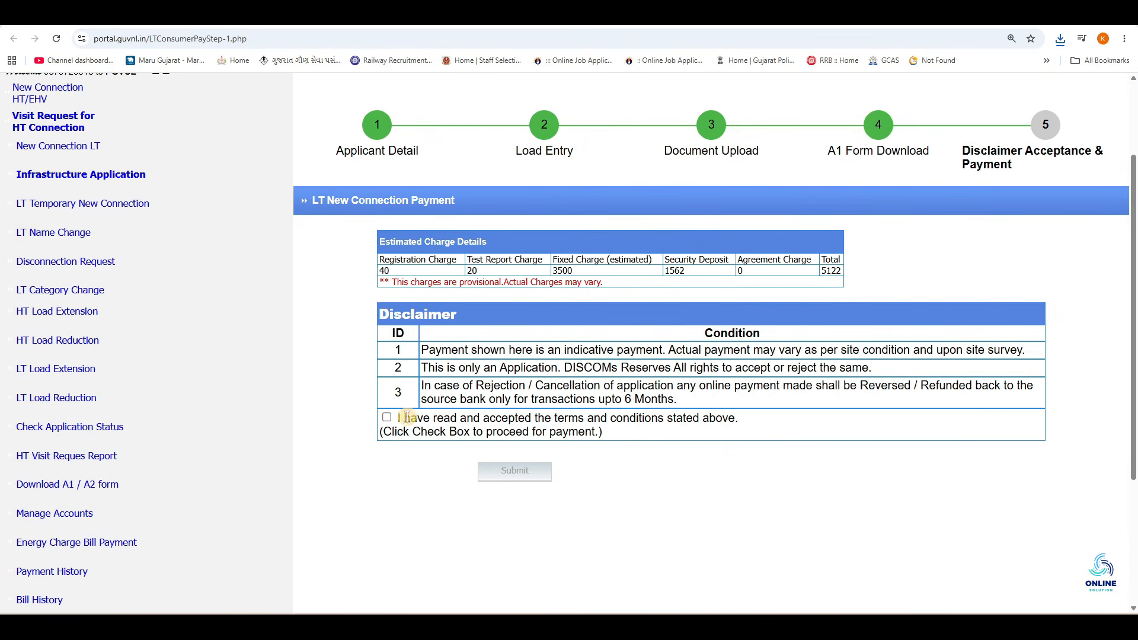
click(388, 418)
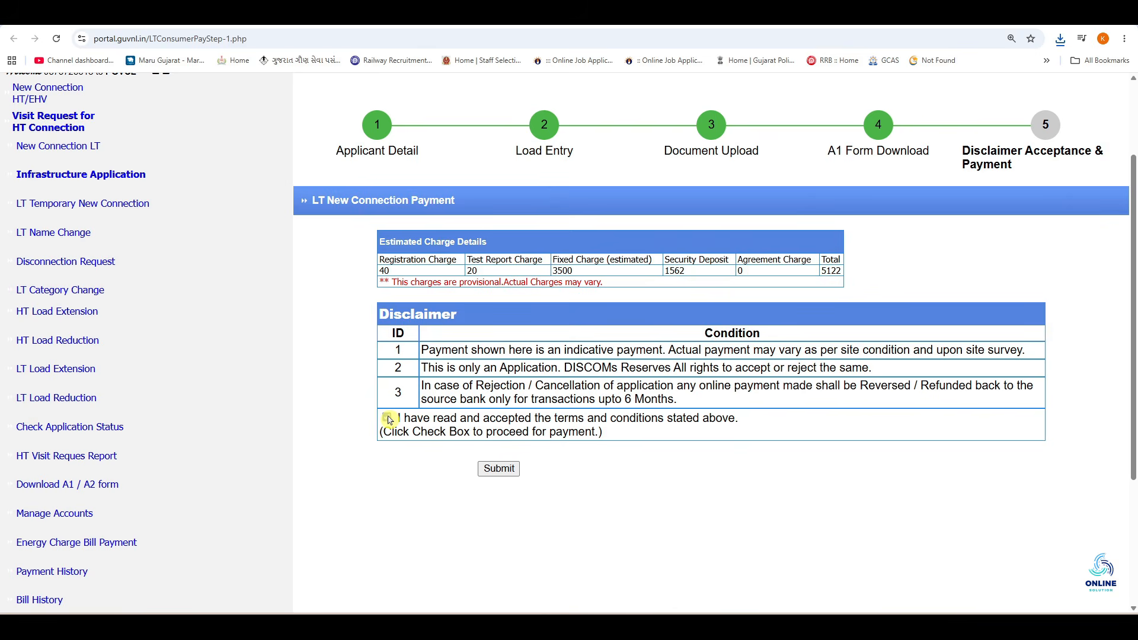
click(499, 469)
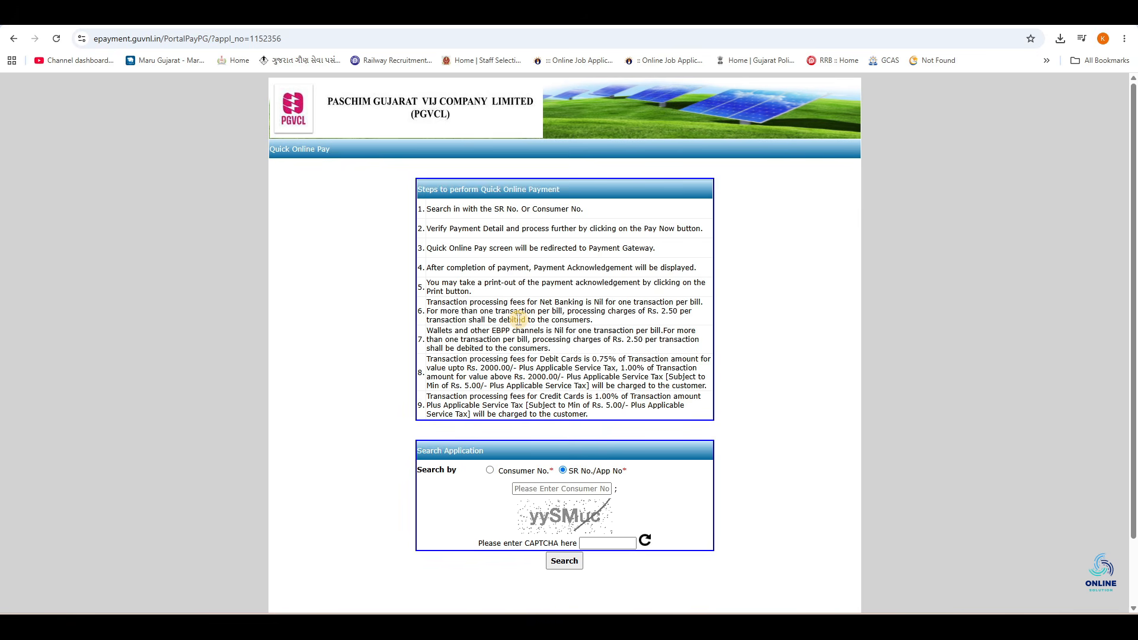
Look up the bill by application number and pay the 5122.00 New Connection LT charges online
click(562, 470)
click(554, 490)
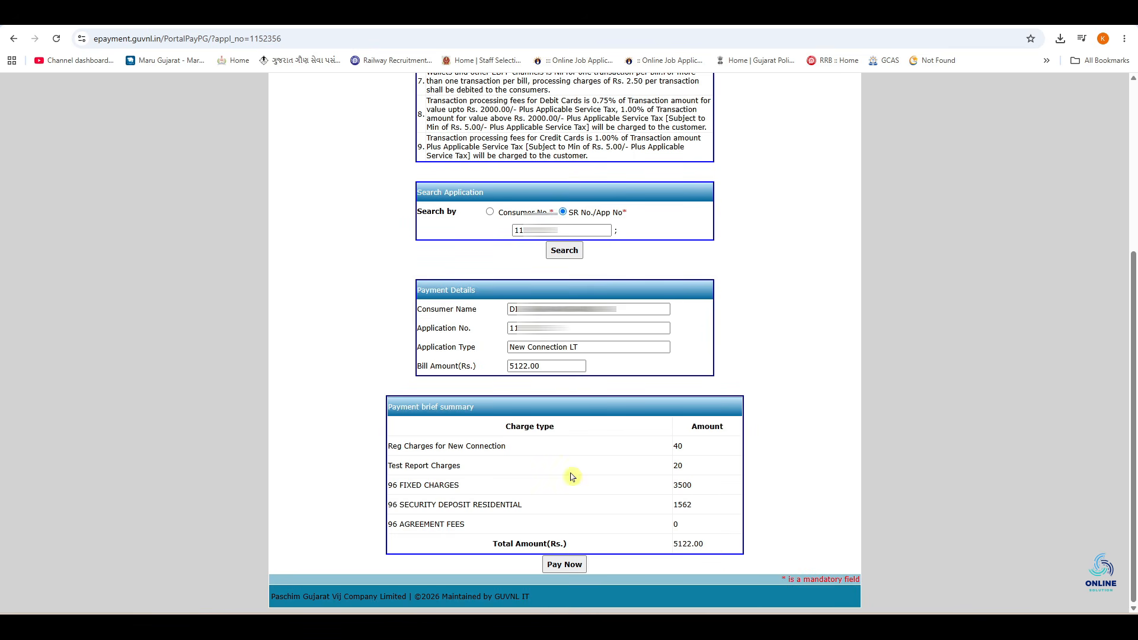
click(564, 564)
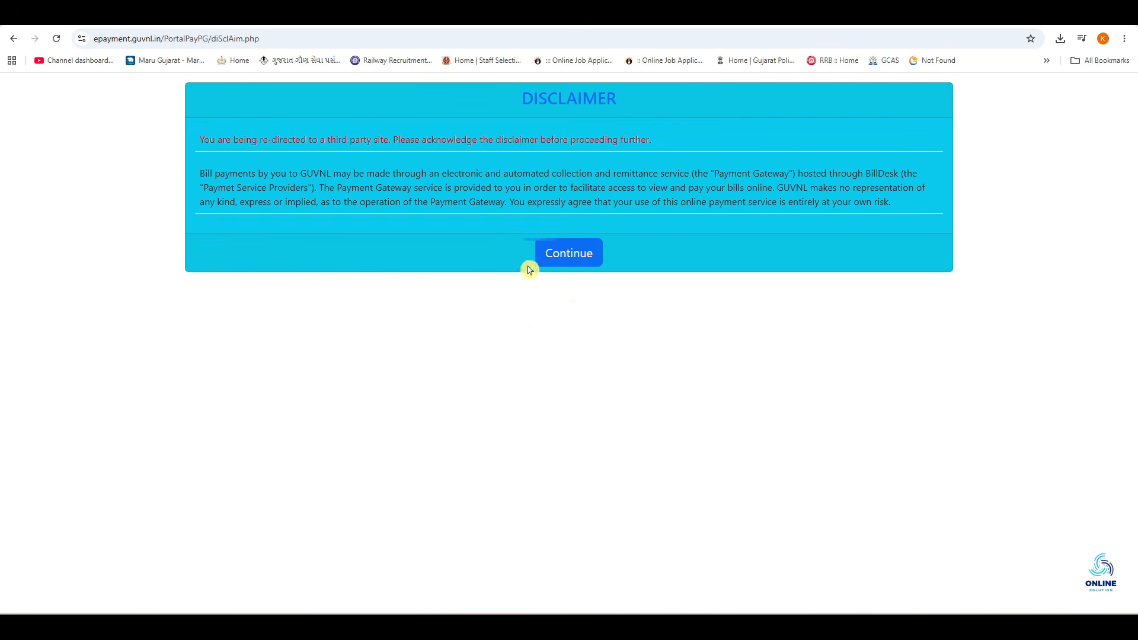
click(578, 261)
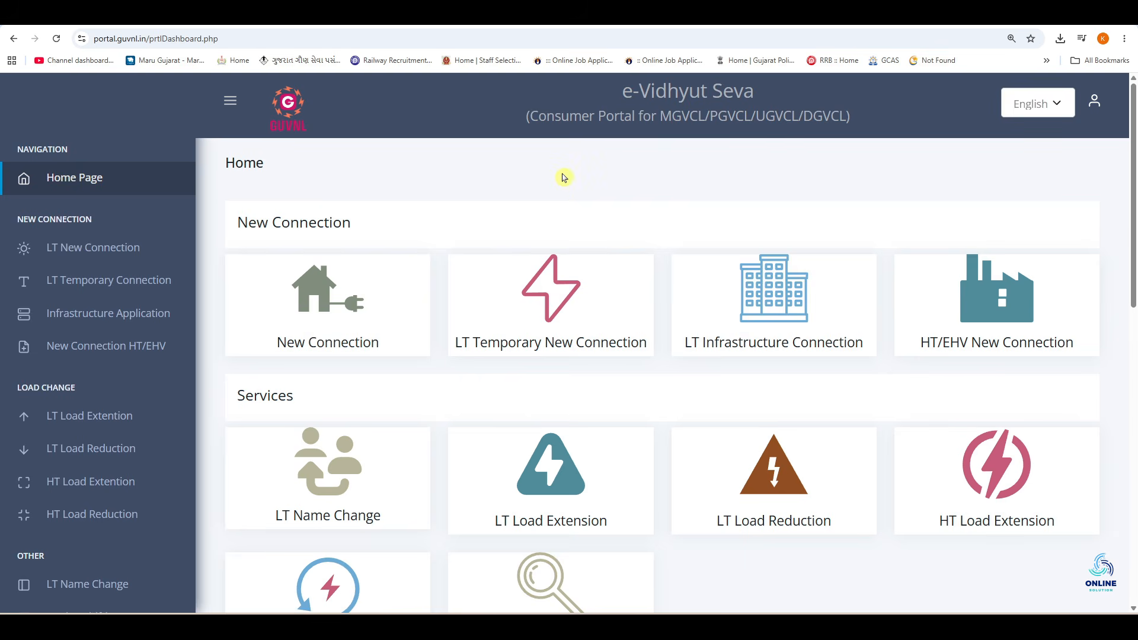
scroll(822, 498, down, 10)
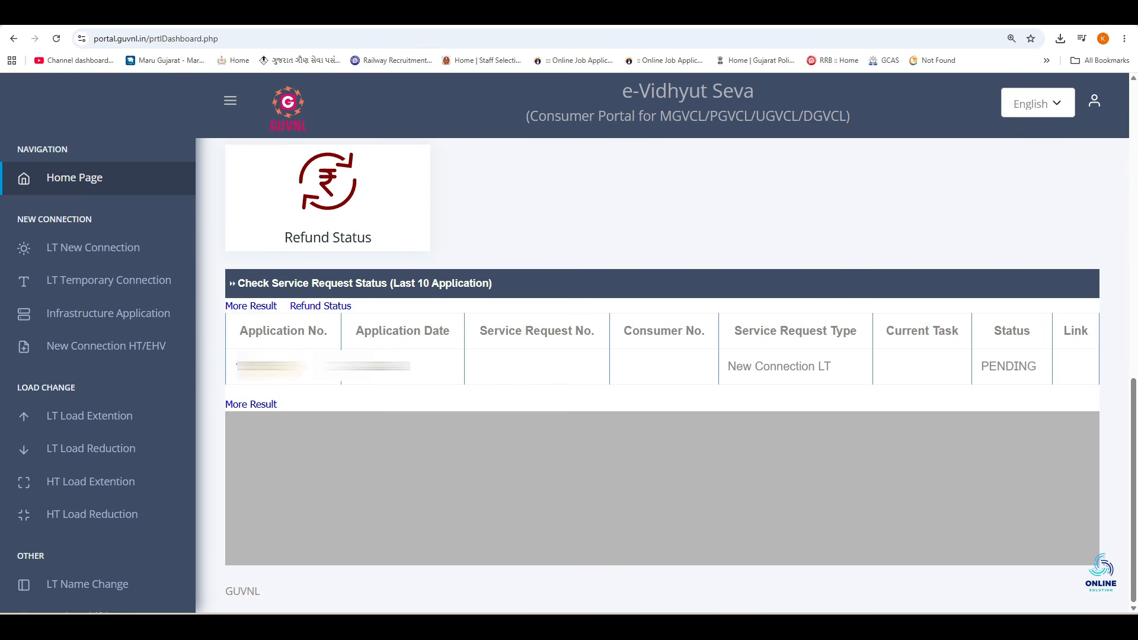